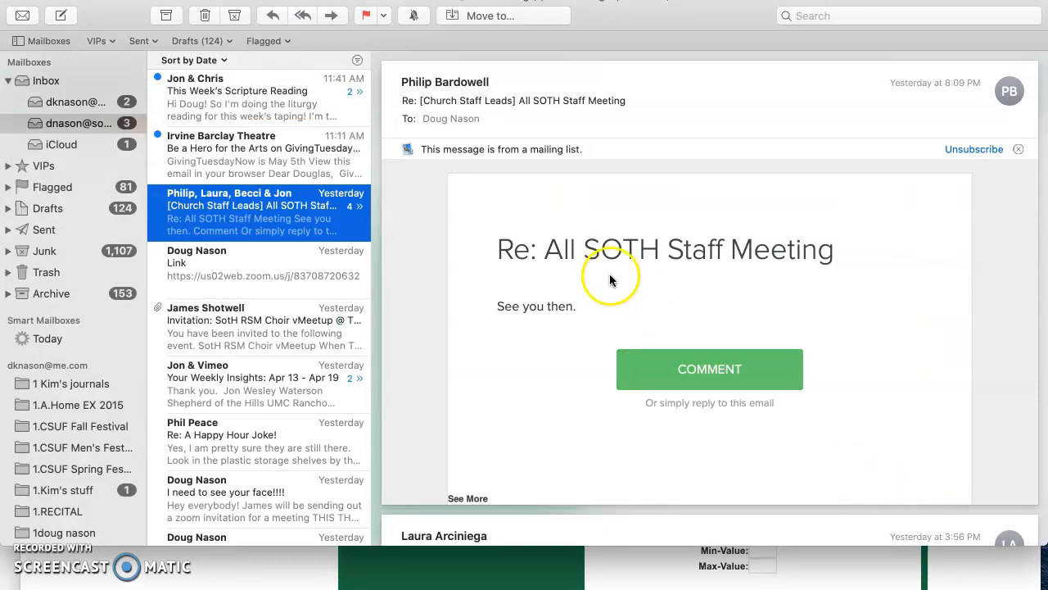
Step: Consult the paramecia data table in Pages and enter the P. caudatum values 1, 0 and 0 for Items 7 to 9 in the graph form
click(27, 1)
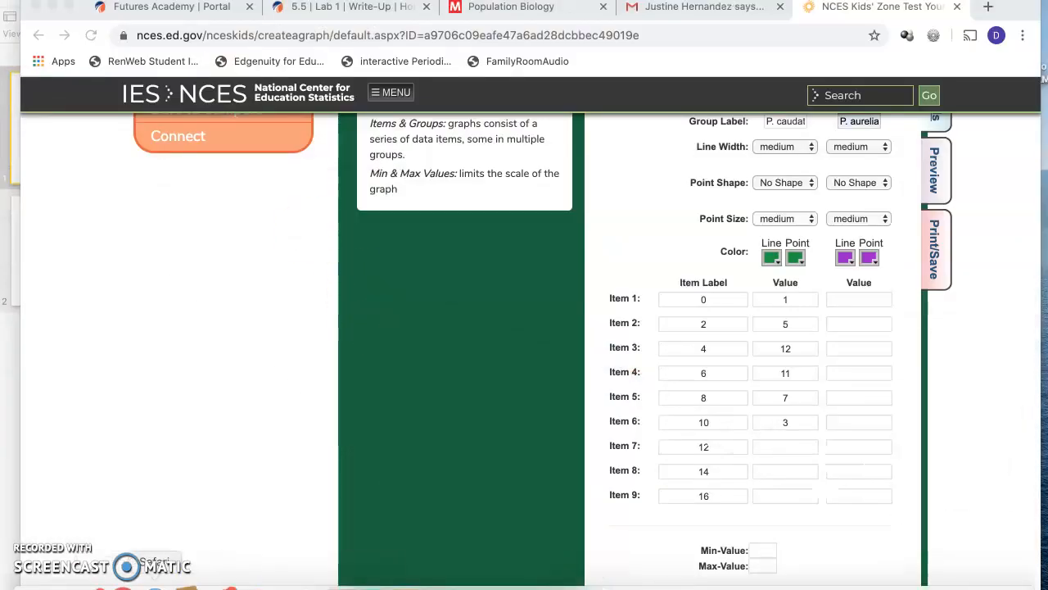
click(480, 585)
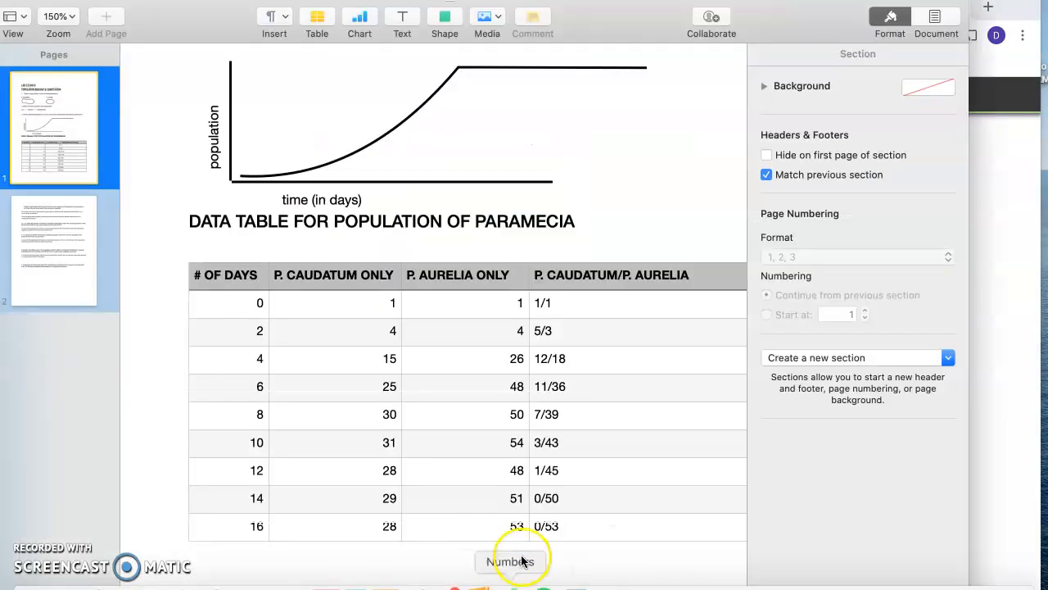
click(1023, 461)
click(793, 449)
text(1)
click(784, 472)
text(0)
click(789, 493)
text(0)
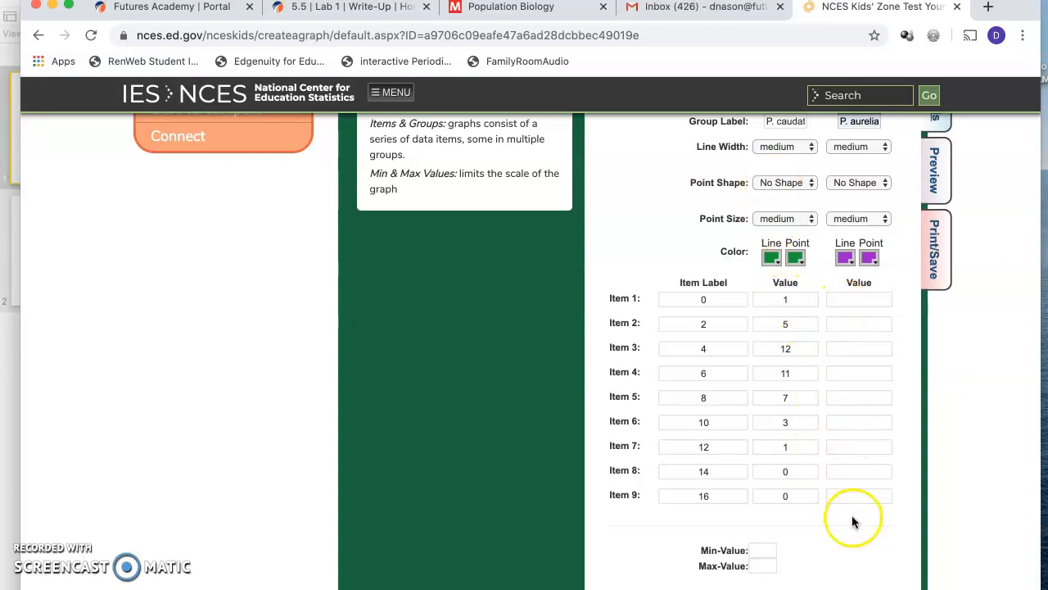
Step: Enter the P. aurelia values 1, 3 and 18 for Items 1 to 3, consulting the mixed-population column in Pages
click(858, 297)
text(1)
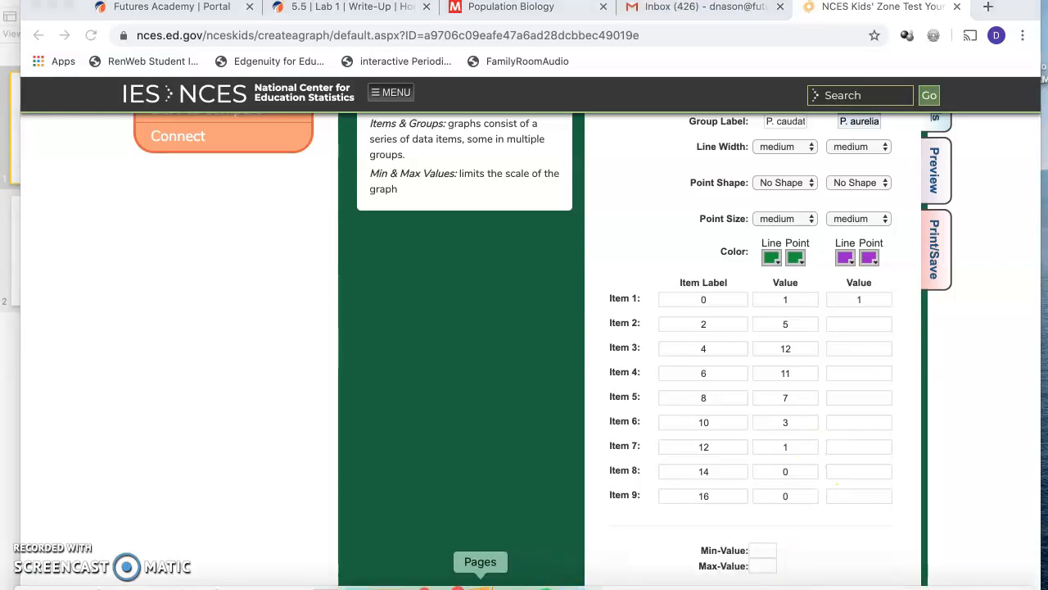
click(480, 584)
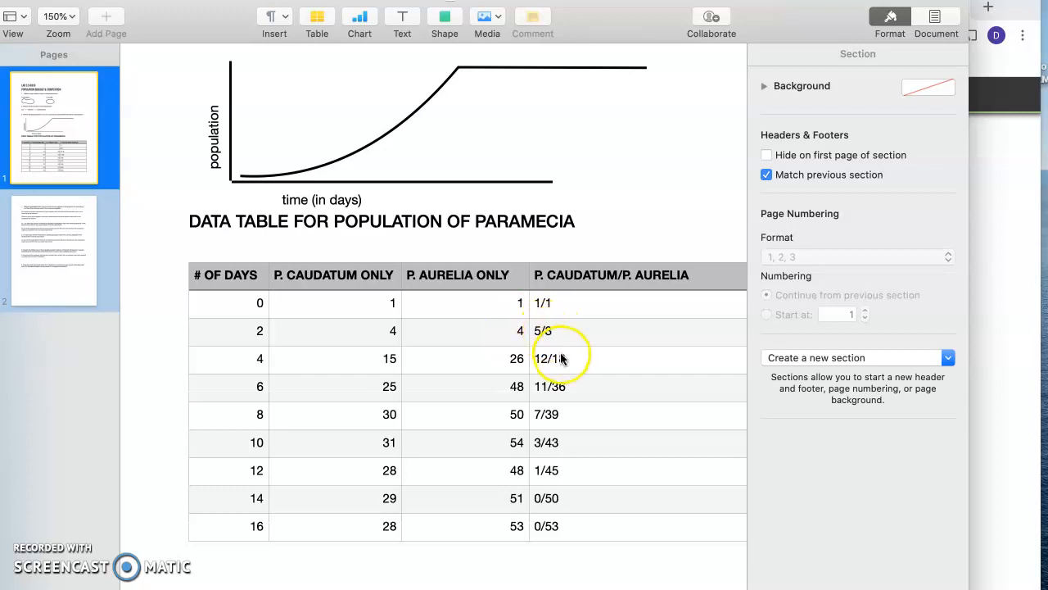
click(979, 426)
click(867, 323)
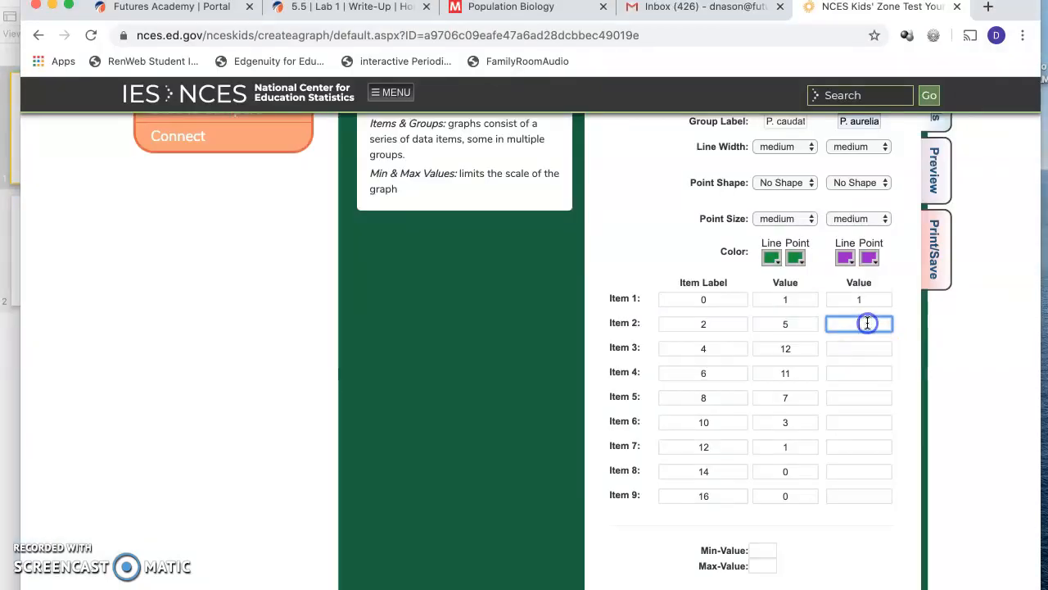
click(862, 353)
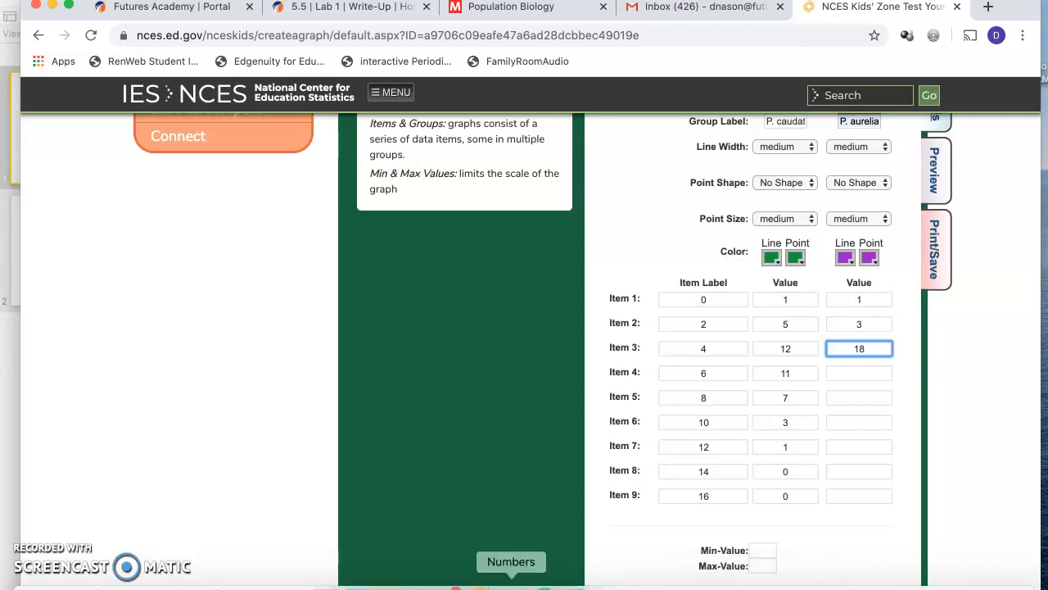
Step: Check the Pages data table and enter the P. aurelia values 36 and 39 for Items 4 and 5
click(480, 583)
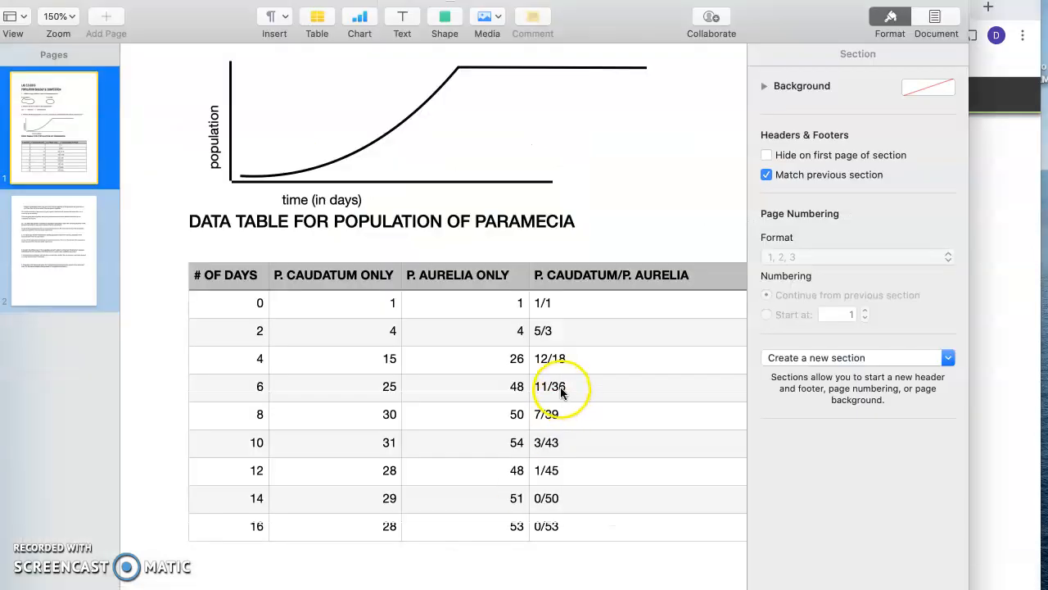
click(997, 461)
click(869, 373)
click(862, 401)
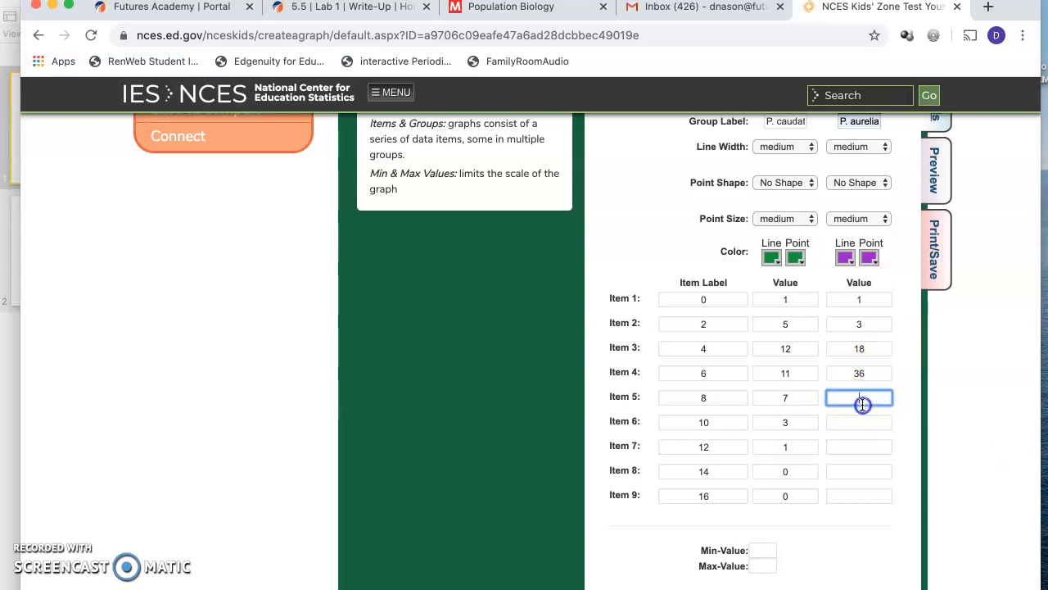
Step: Enter the P. aurelia values 43 and 45 for Items 6 and 7, taken from the Pages data table
click(857, 424)
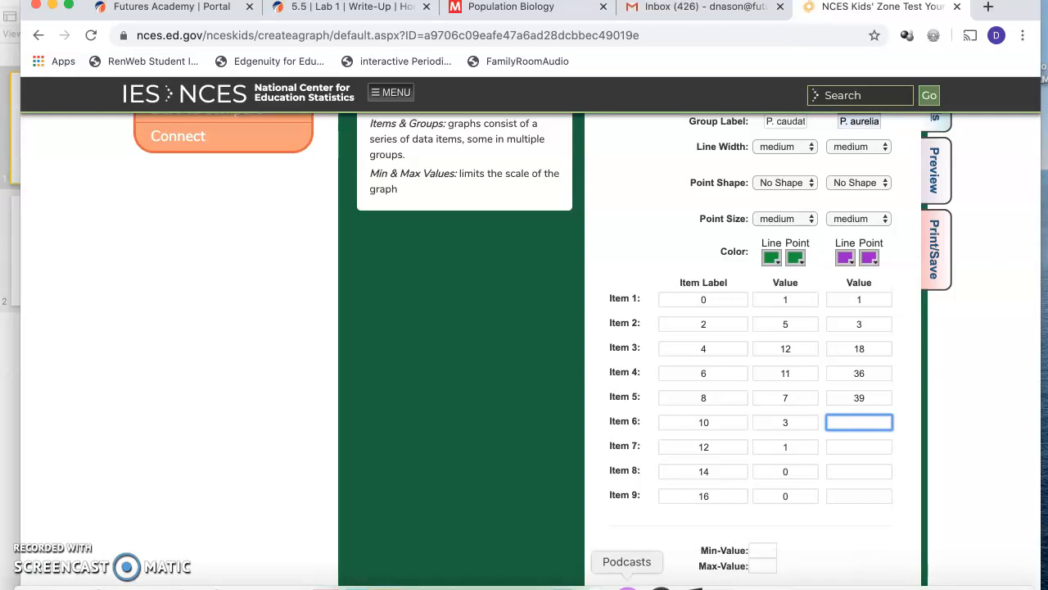
click(479, 583)
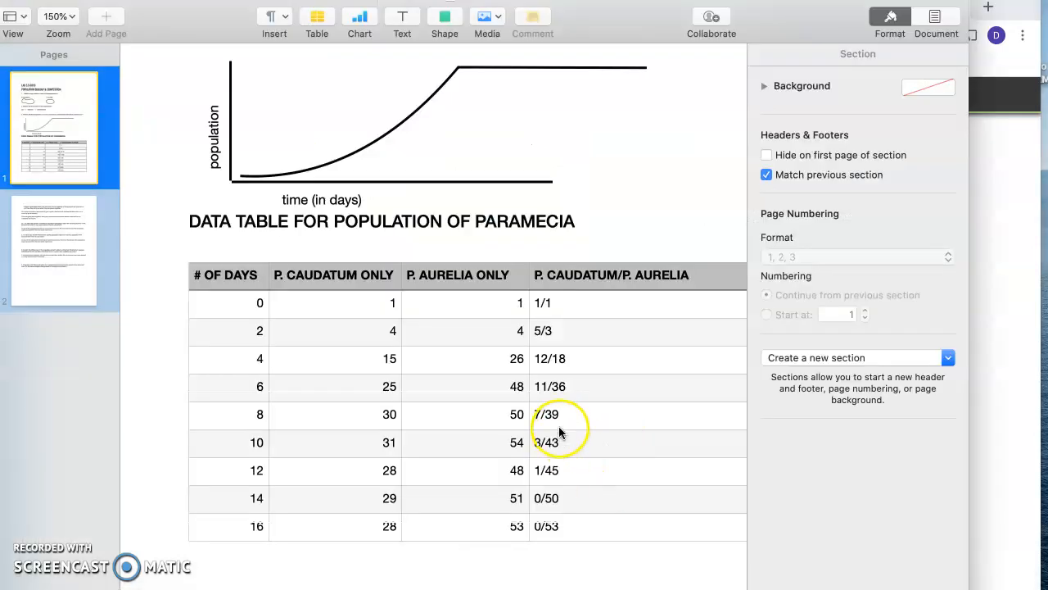
click(983, 528)
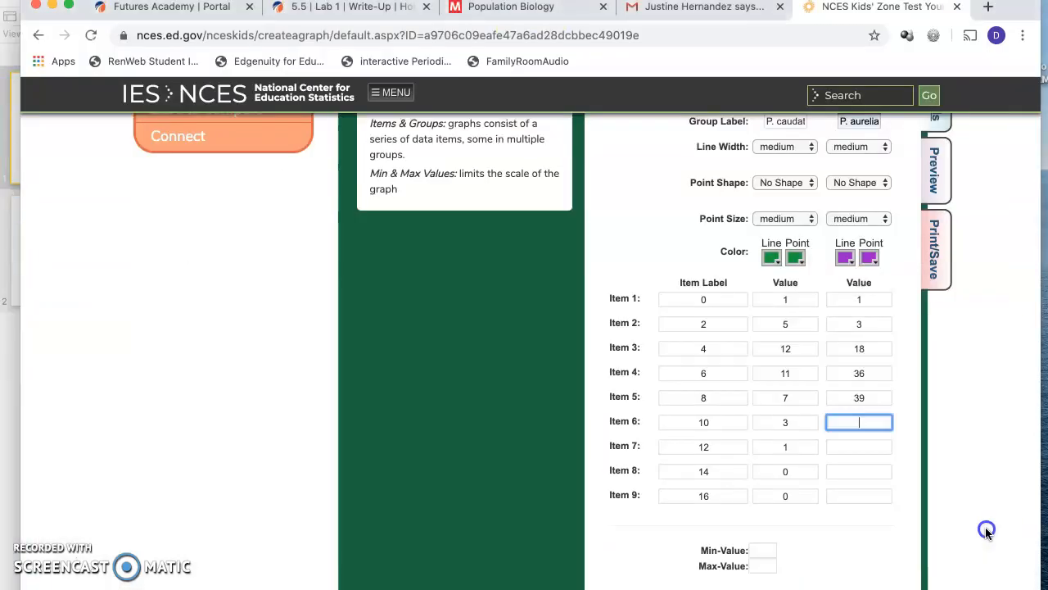
text(3)
click(865, 442)
text(45)
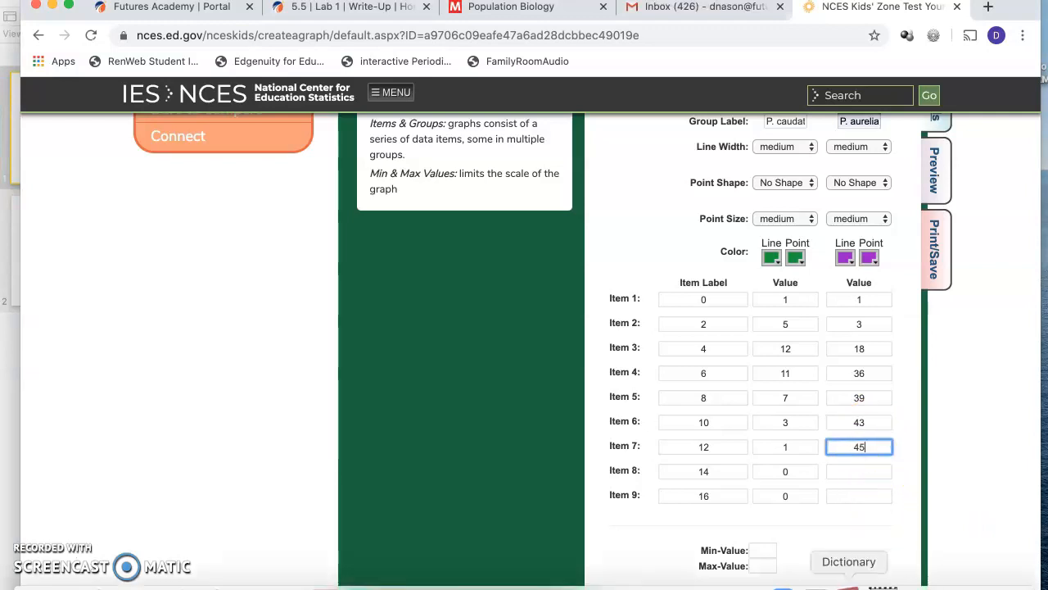
Step: Complete the P. aurelia data from the Pages table with 50 for Item 8 and 53 for Item 9
click(482, 583)
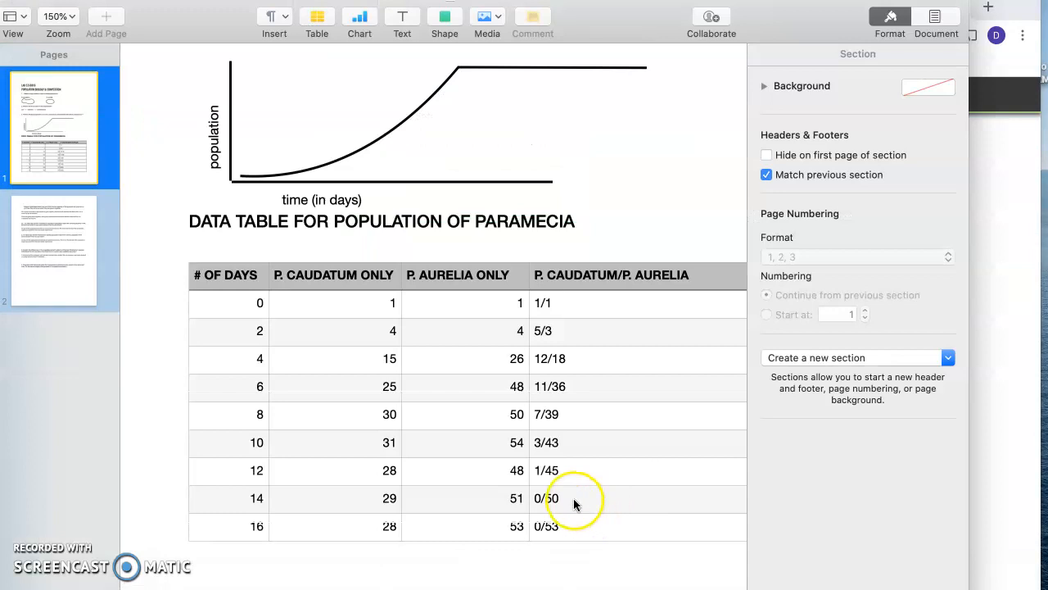
click(1031, 521)
click(863, 472)
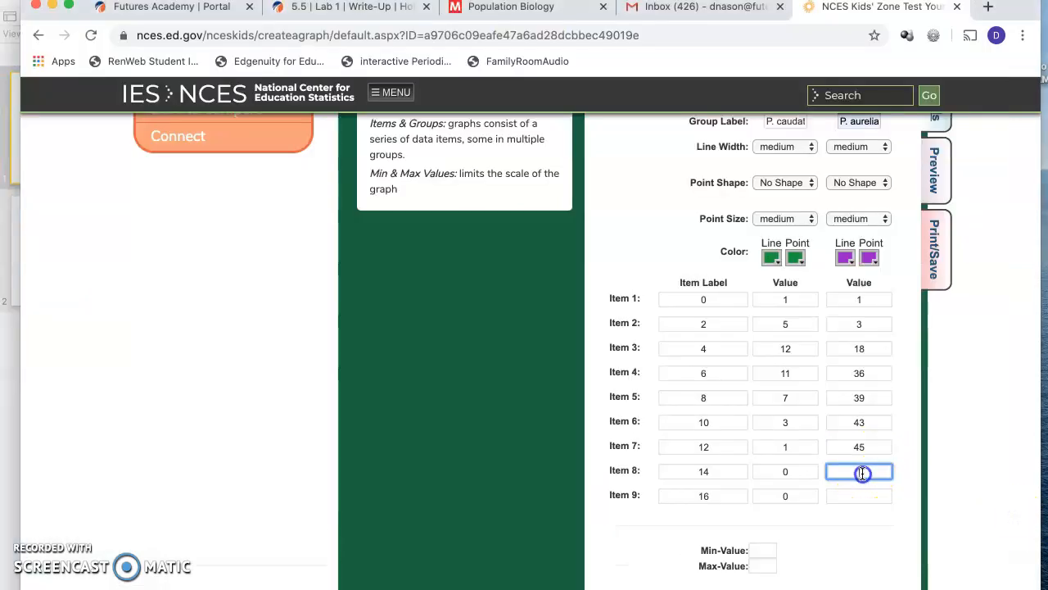
click(864, 492)
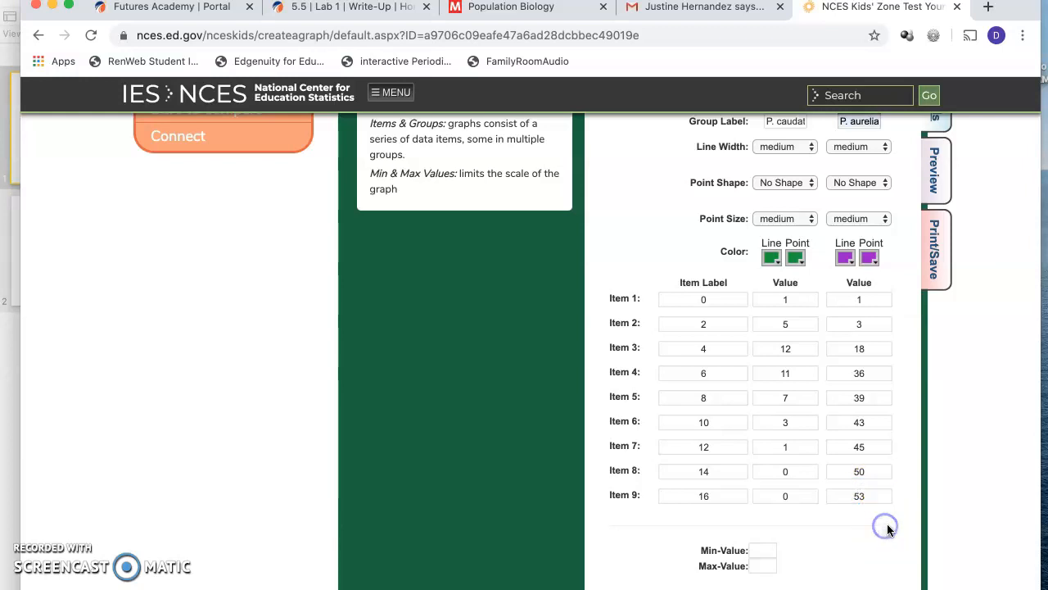
Step: Review the entered values for both species and preview the resulting line graph
scroll(844, 506, up, 1)
scroll(843, 506, down, 1)
scroll(843, 506, up, 1)
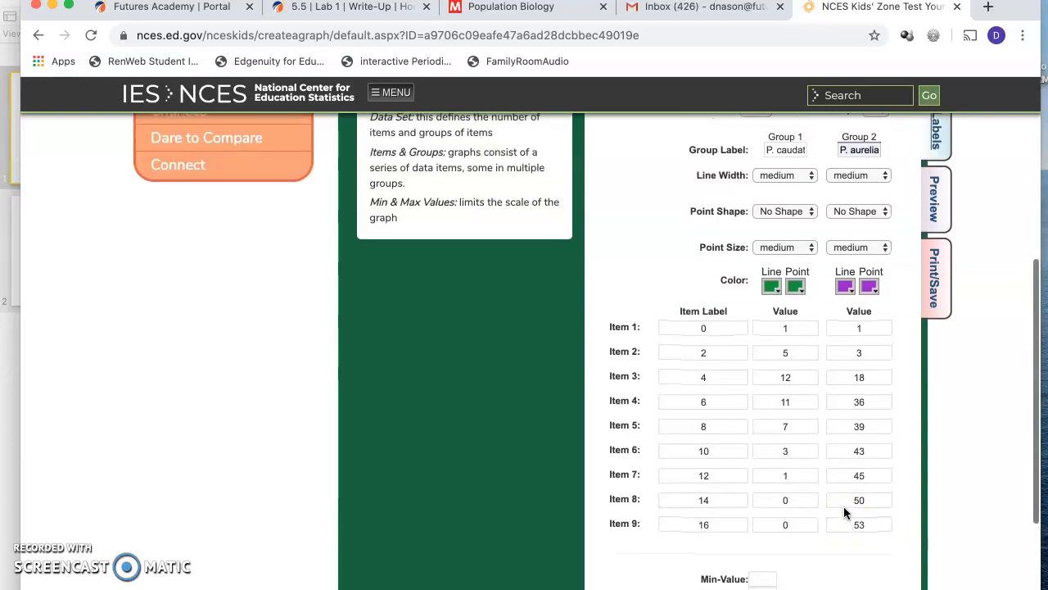
scroll(843, 506, down, 1)
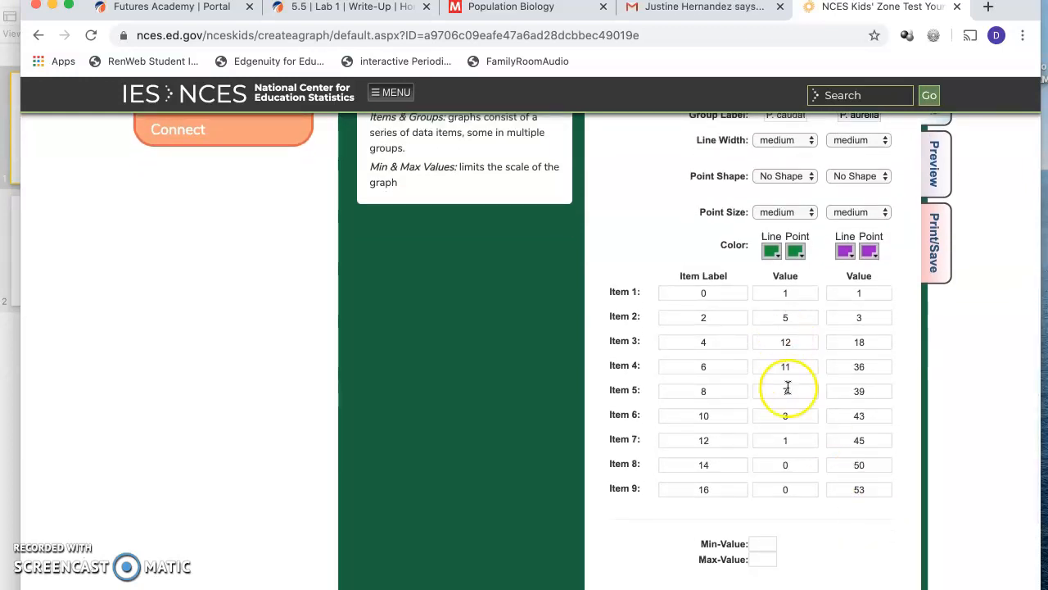
scroll(791, 423, up, 3)
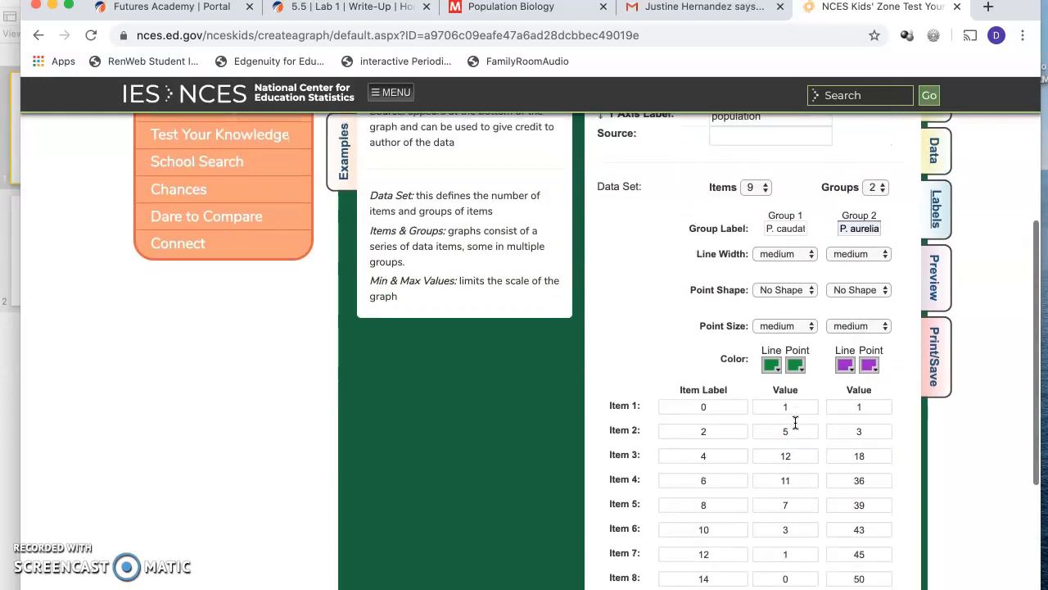
scroll(795, 421, up, 2)
scroll(794, 423, down, 1)
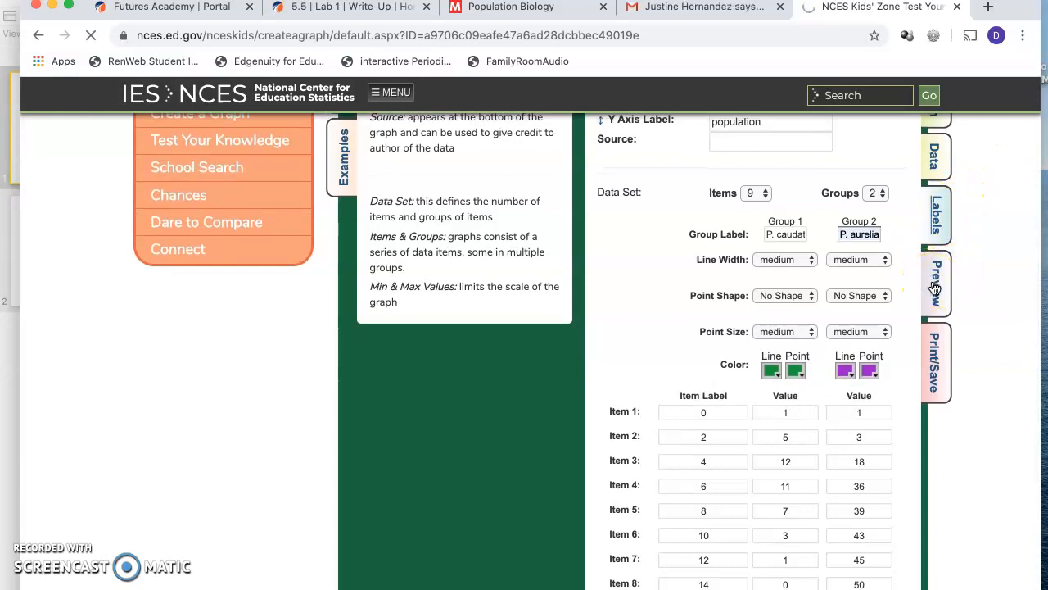
scroll(917, 303, down, 3)
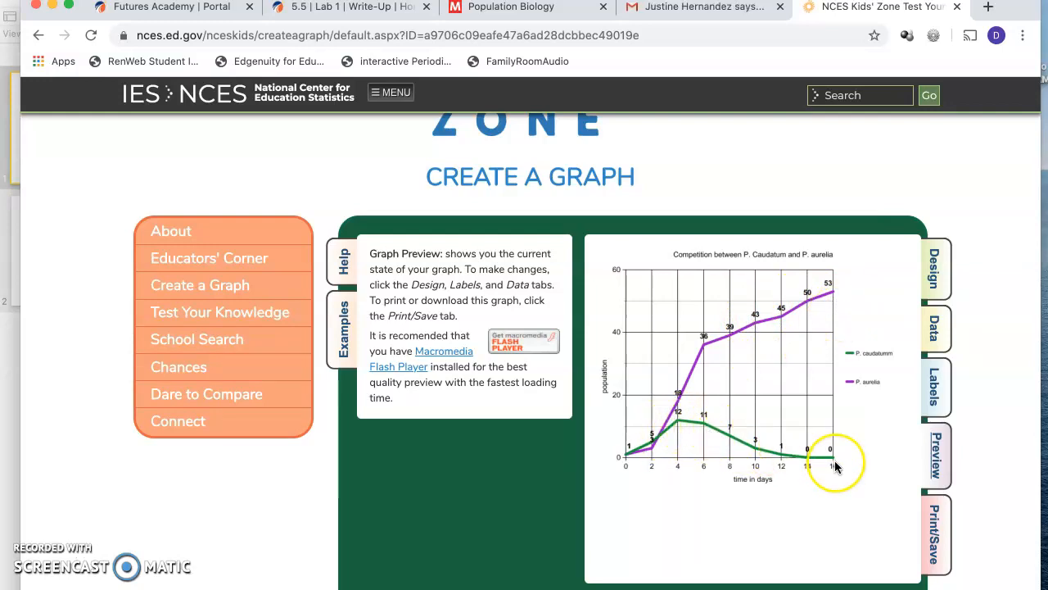
Step: Email the finished graph from the print and save options, using the suggested recipient e-mail address
click(930, 534)
scroll(664, 398, down, 1)
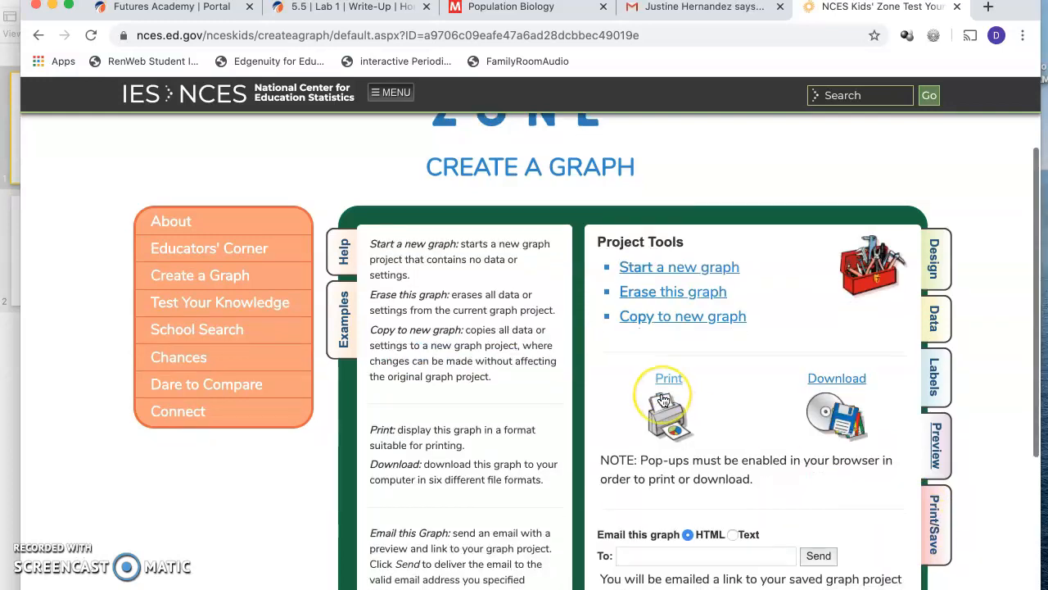
scroll(663, 400, down, 2)
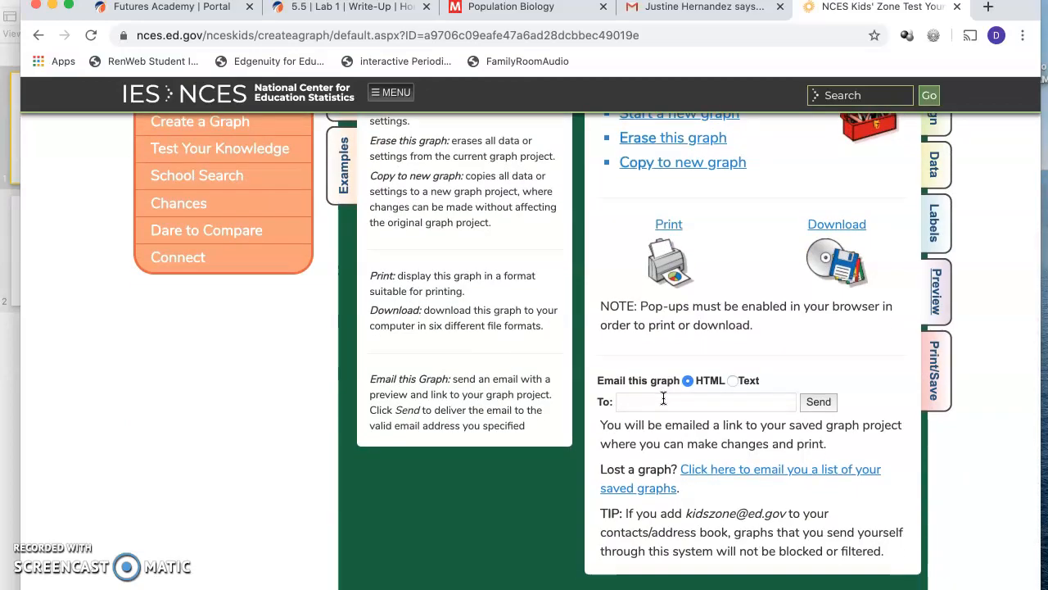
click(664, 398)
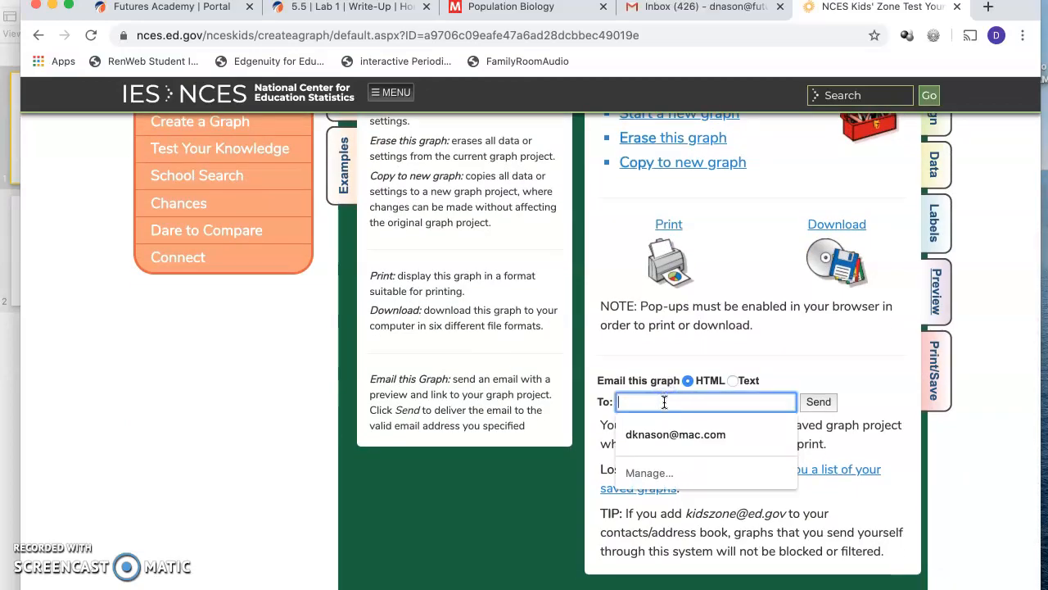
click(653, 448)
click(651, 435)
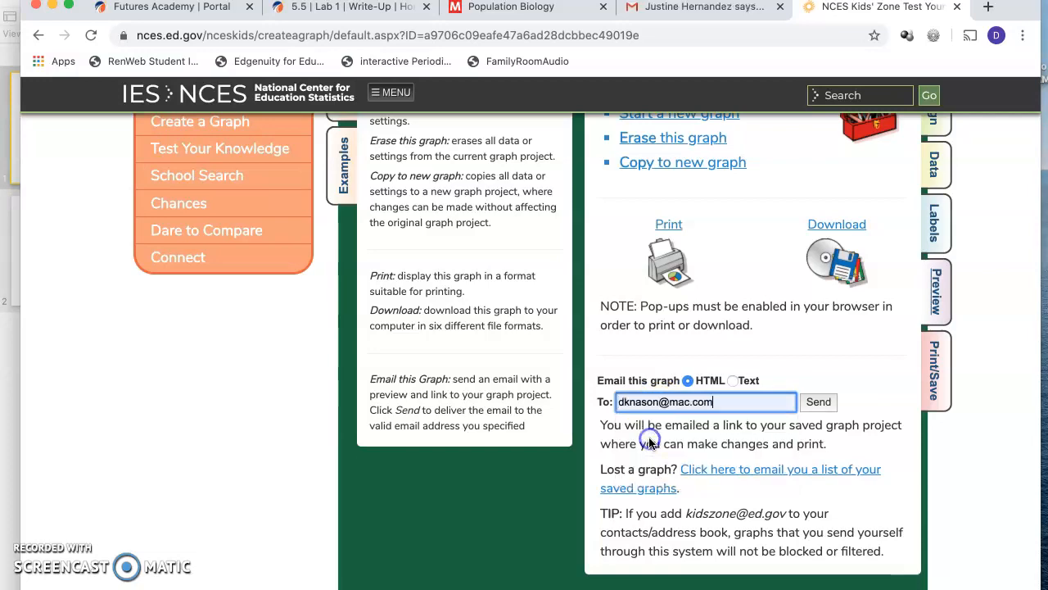
scroll(695, 490, down, 3)
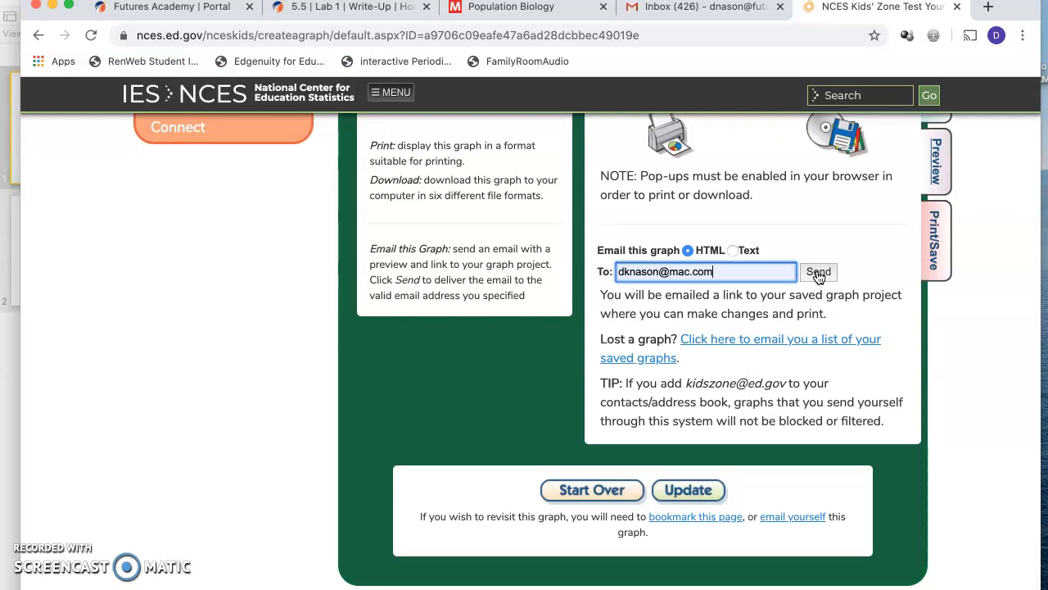
click(817, 273)
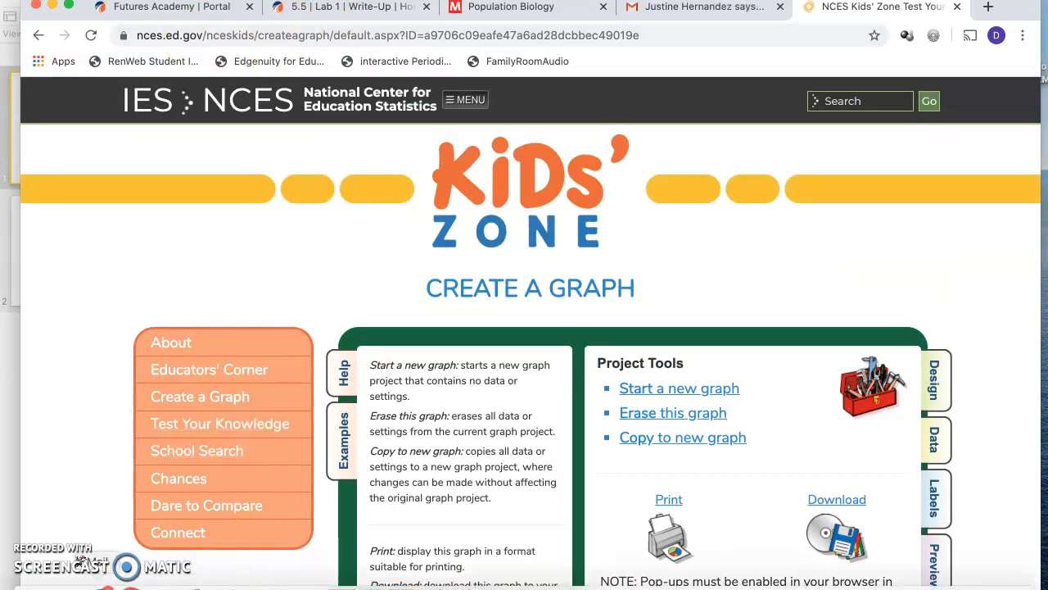
Step: Switch to Mail and open the new NCES Create A Graph message in the first inbox account
click(98, 581)
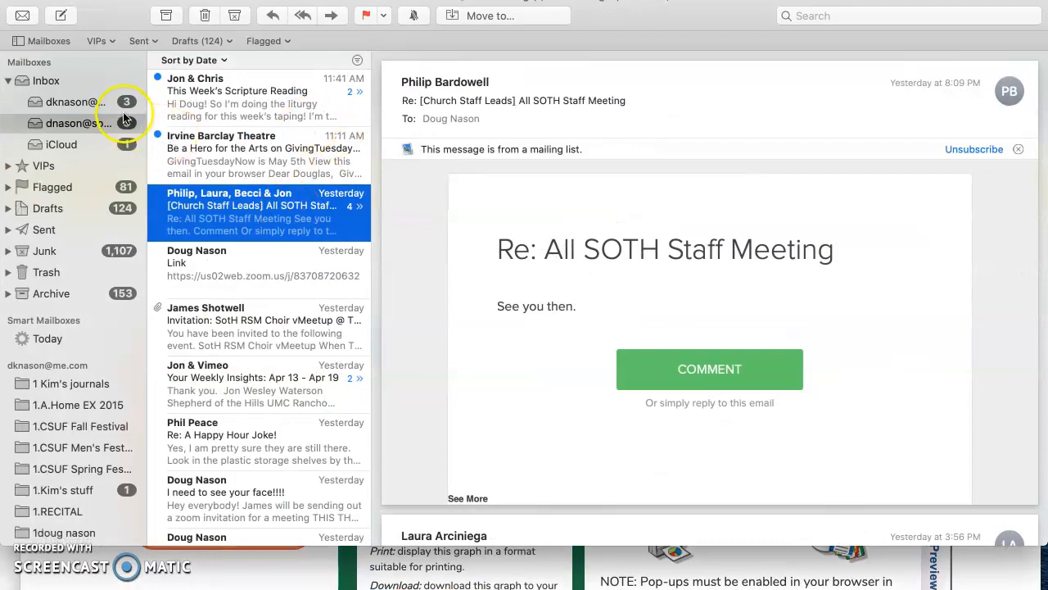
click(105, 101)
click(227, 100)
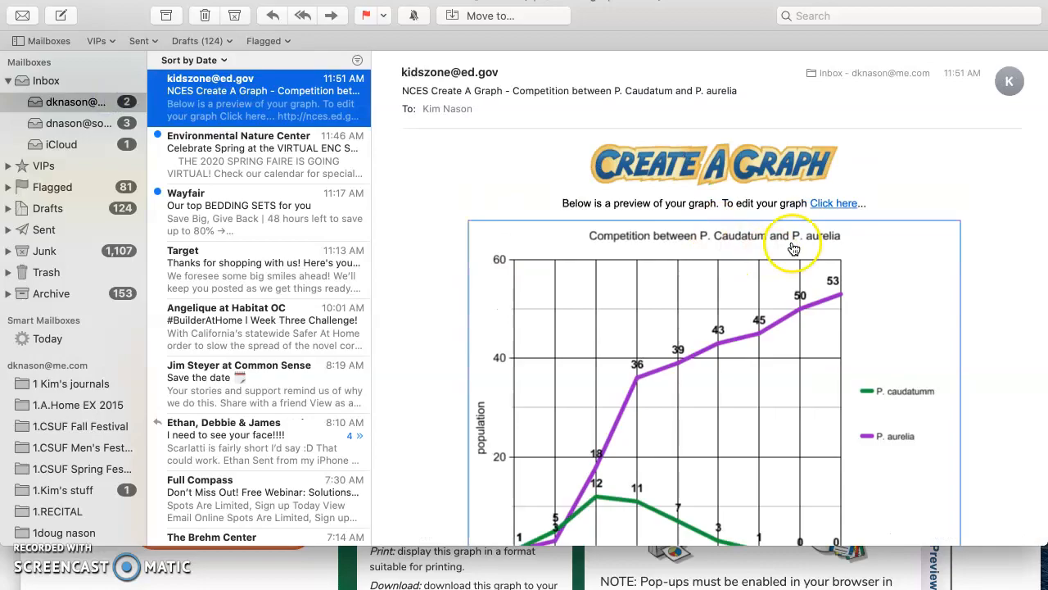
Step: Examine the emailed competition graph and the options available for copying its image
scroll(758, 368, down, 3)
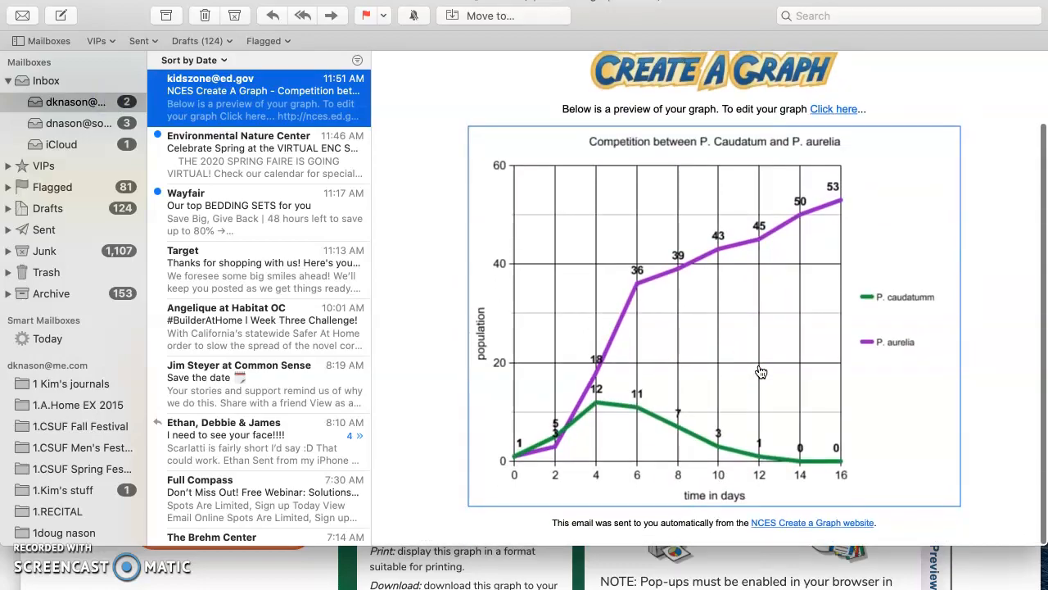
scroll(761, 372, up, 2)
scroll(761, 372, up, 1)
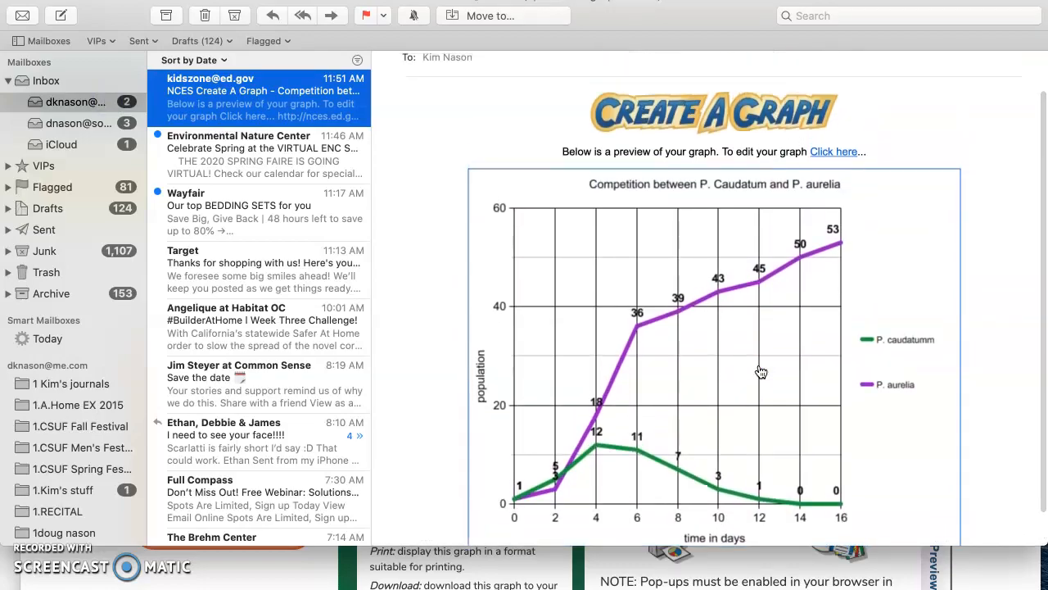
scroll(760, 372, down, 1)
scroll(761, 371, down, 2)
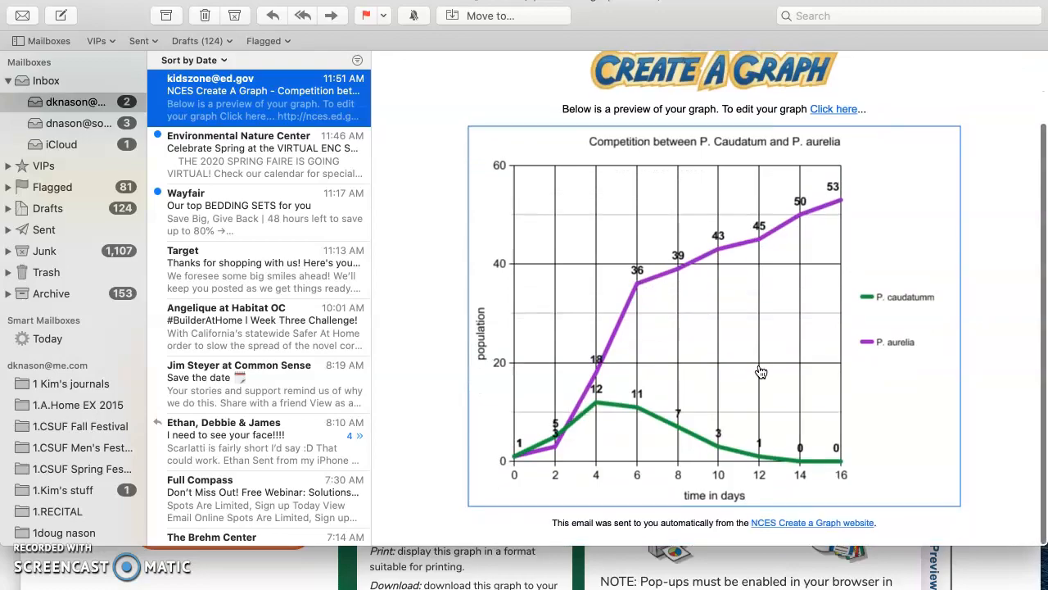
click(738, 376)
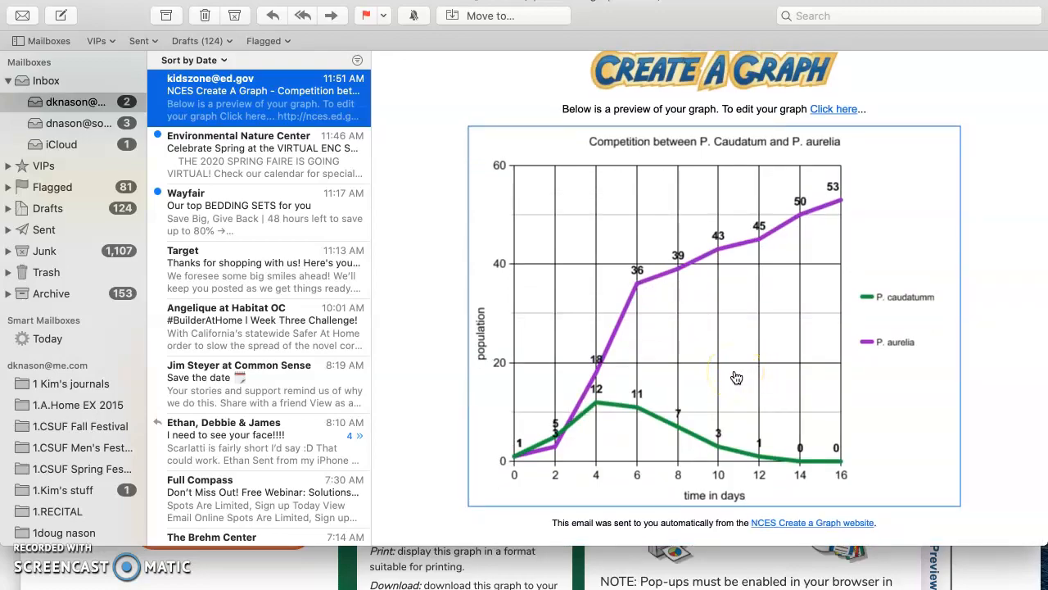
scroll(737, 377, up, 5)
right_click(736, 376)
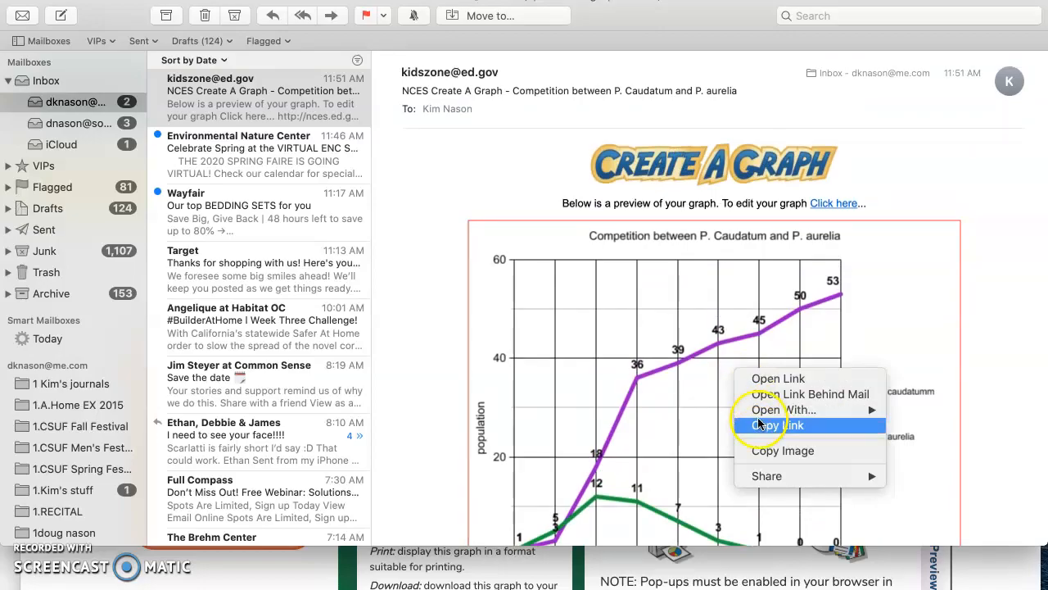
click(995, 356)
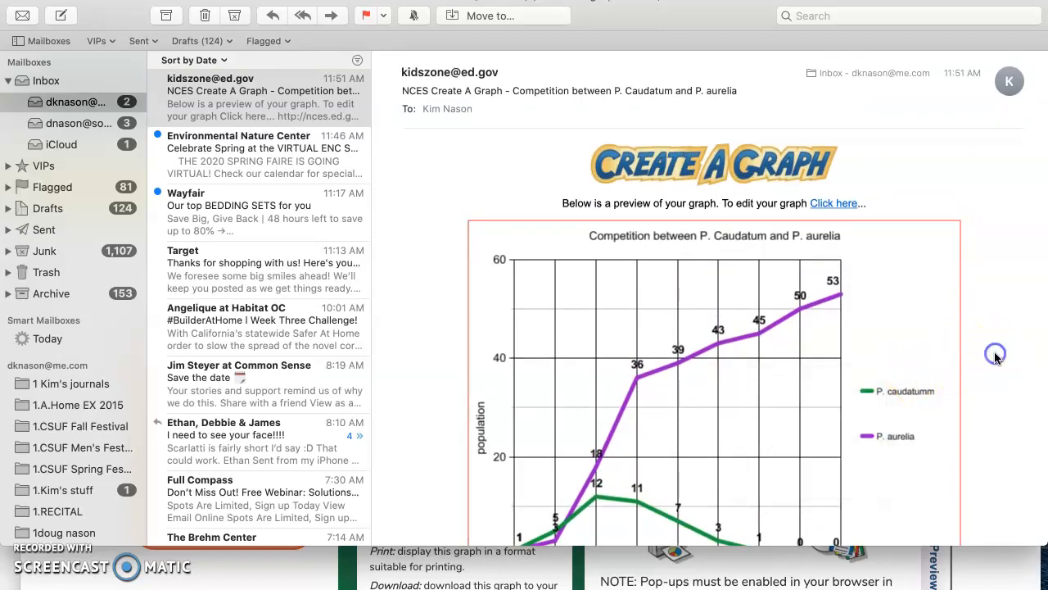
Step: Open the graph's online project from the email preview and look through its print, download and email options
click(765, 303)
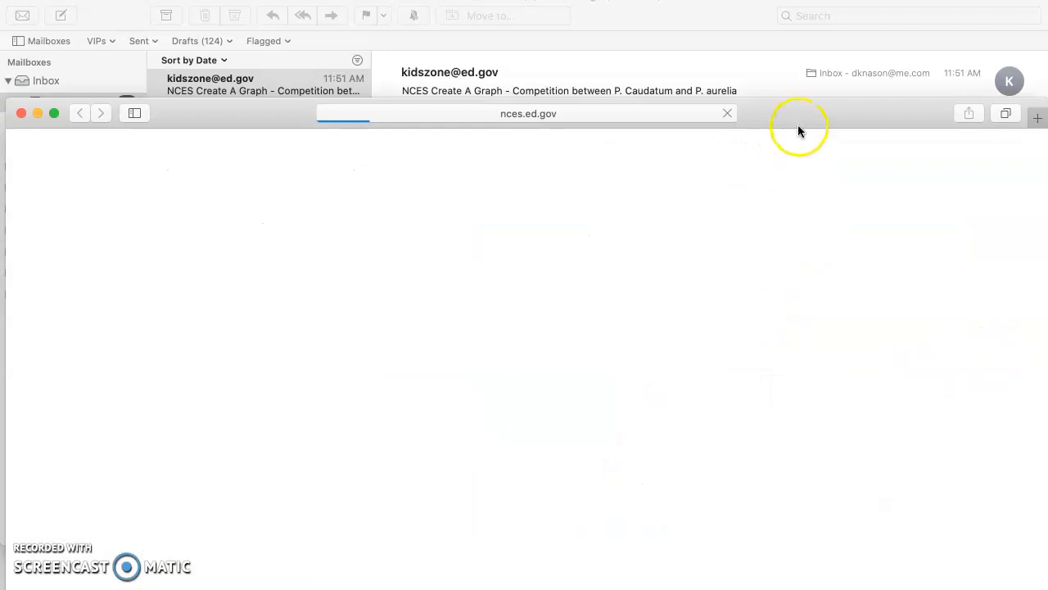
drag(801, 110, 801, 0)
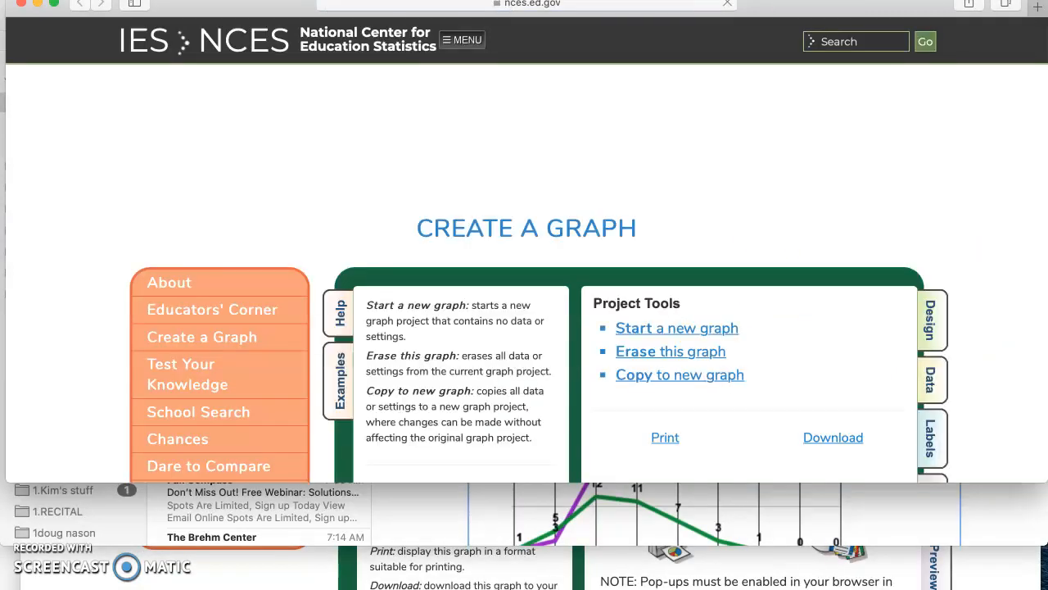
scroll(739, 304, down, 5)
scroll(739, 305, down, 3)
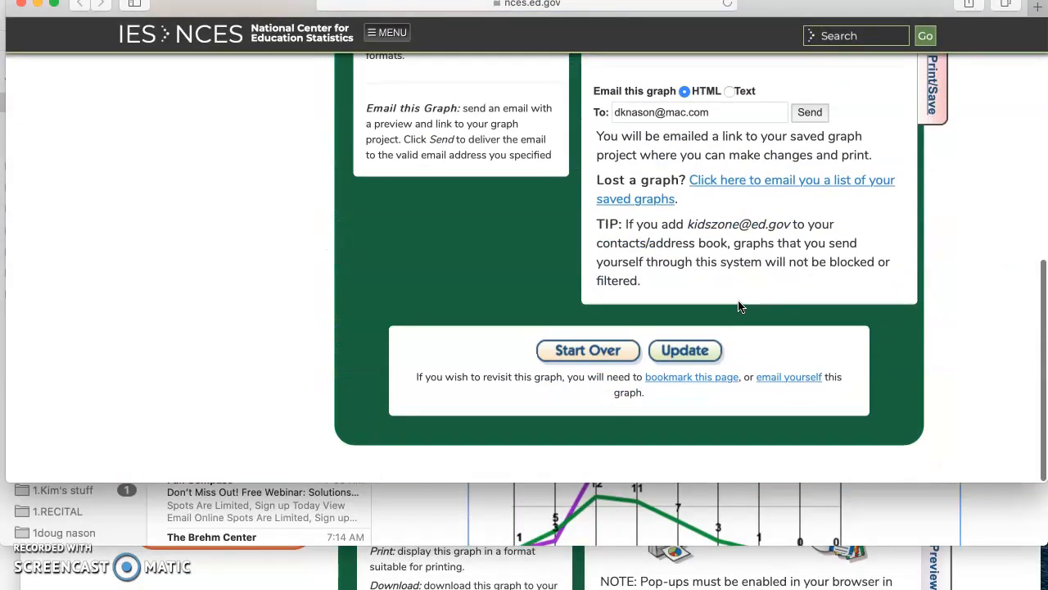
Step: Switch back to the Mail message and copy the image of the competition graph
click(813, 501)
scroll(784, 443, down, 3)
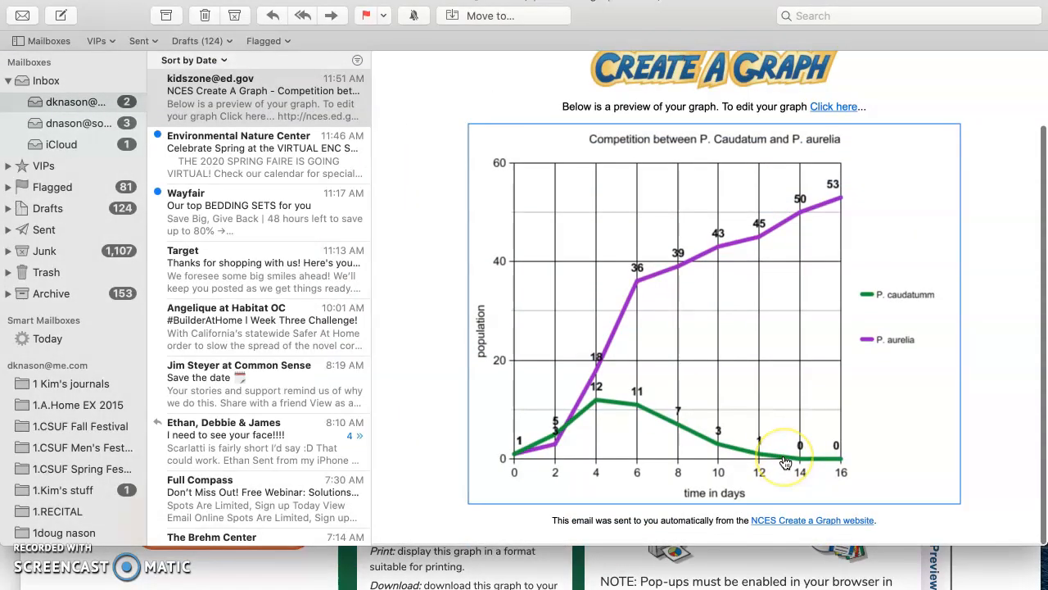
scroll(785, 462, up, 3)
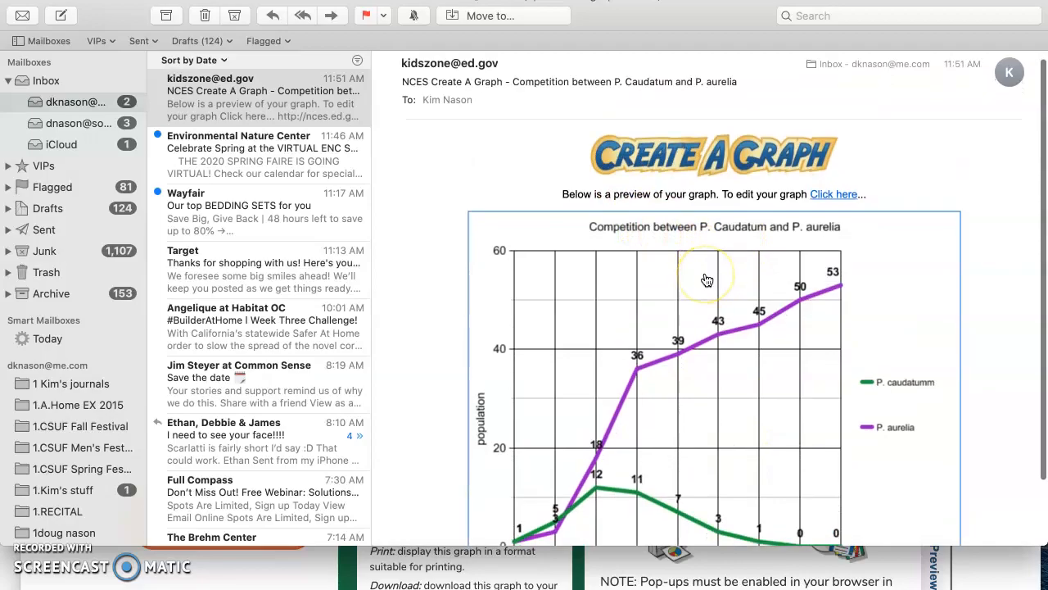
scroll(704, 279, down, 2)
scroll(706, 280, down, 2)
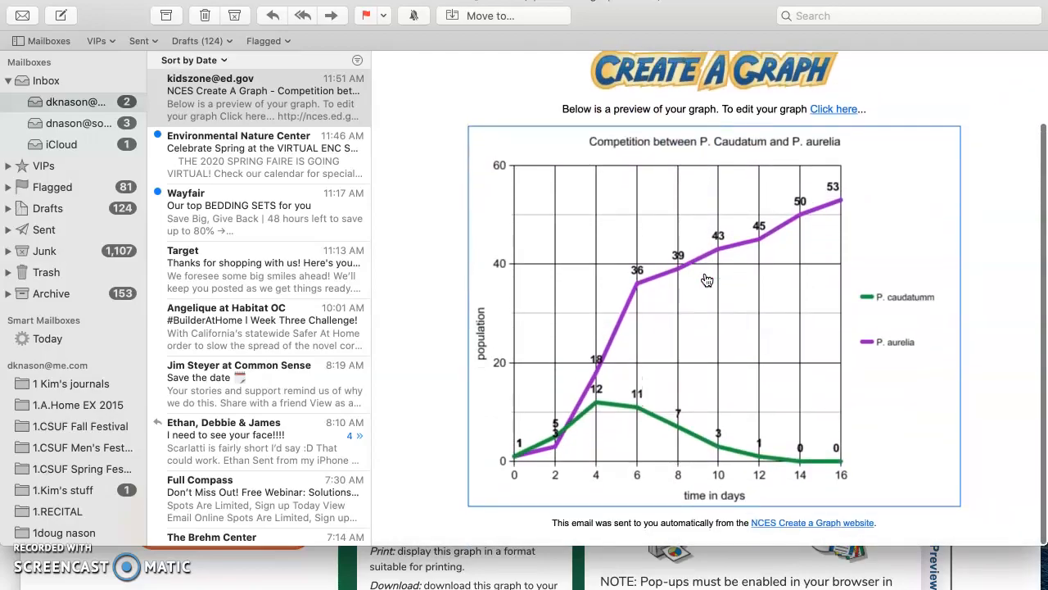
right_click(675, 309)
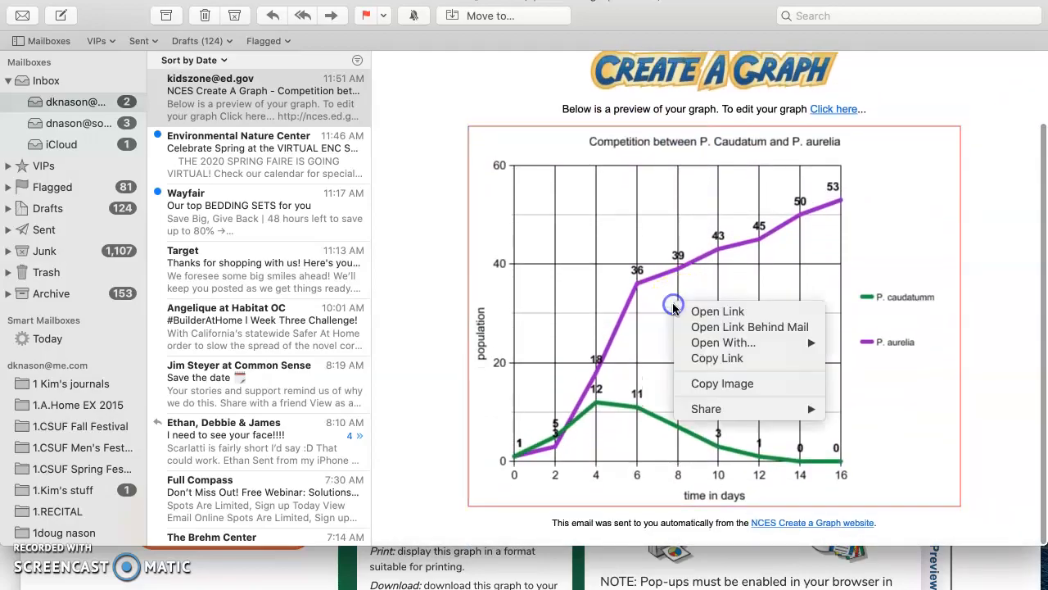
click(729, 383)
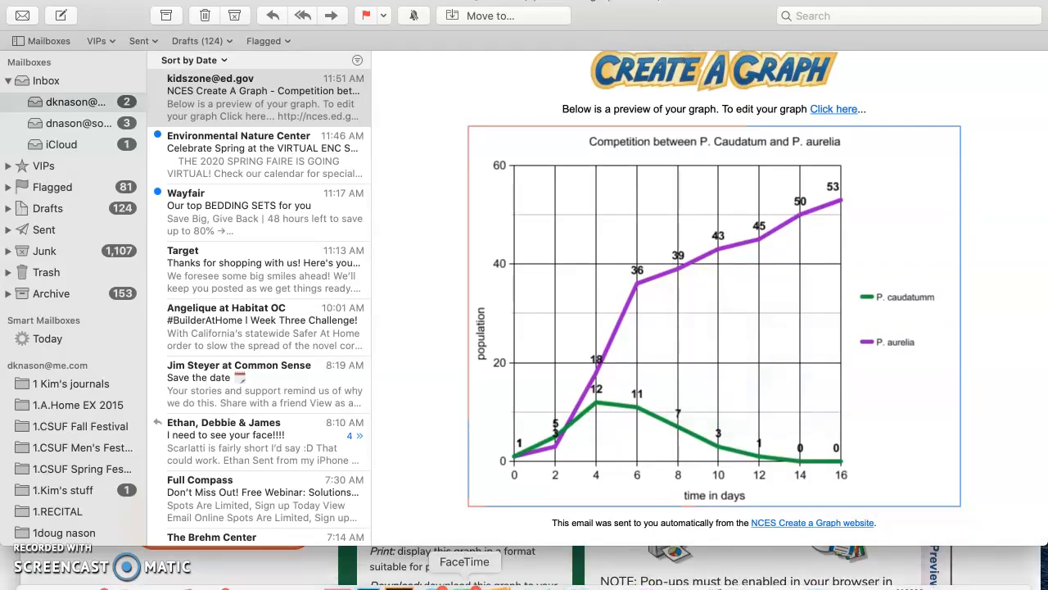
Step: Switch to the Pages lab write-up and paste the copied graph into the answer space under question 4
click(496, 583)
scroll(491, 456, down, 15)
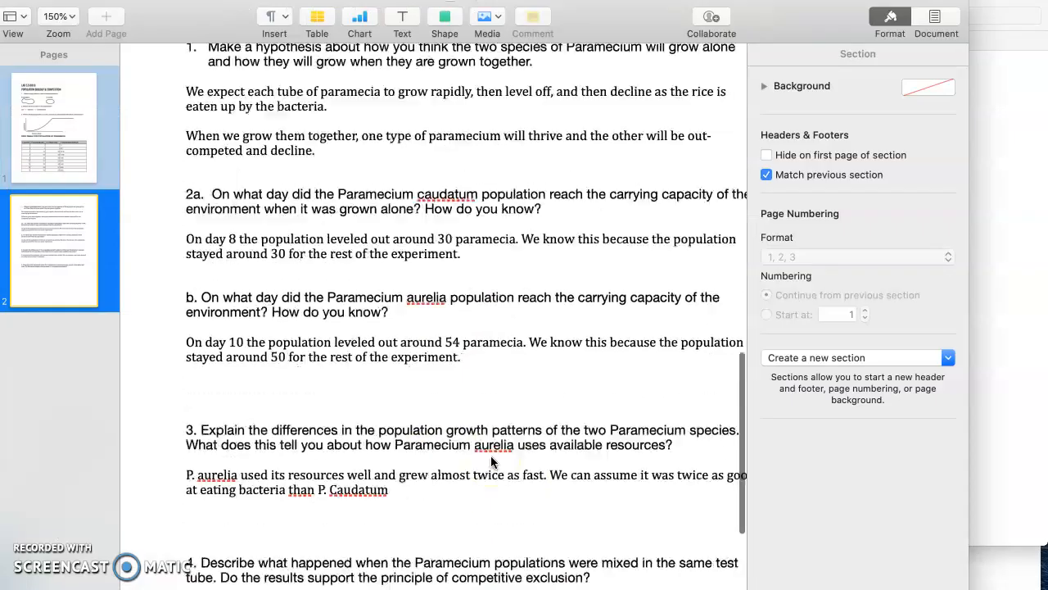
click(636, 304)
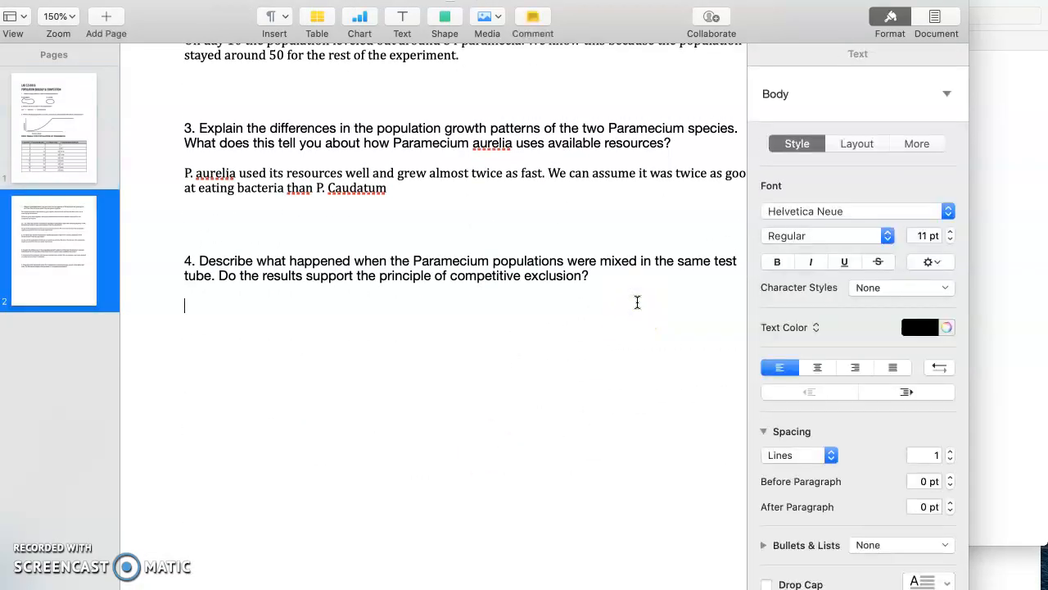
key(super+v)
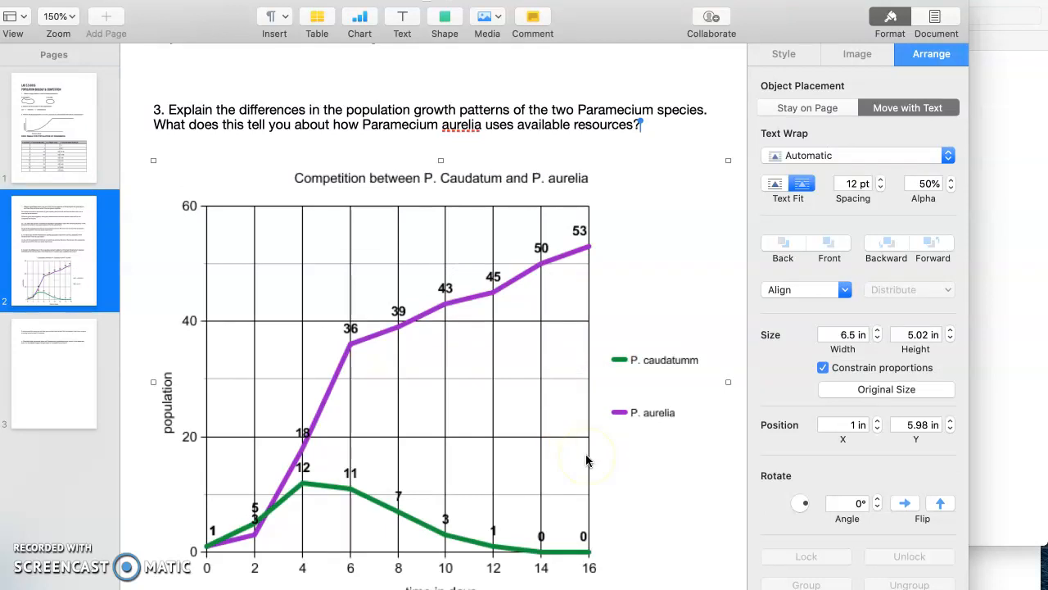
Step: Move the pasted graph onto page 3, to about 1.11 in X and 0.31 in Y
scroll(586, 456, down, 12)
scroll(585, 453, up, 3)
scroll(587, 451, down, 2)
scroll(589, 448, up, 4)
drag(485, 101, 476, 524)
scroll(483, 457, up, 6)
scroll(482, 457, down, 9)
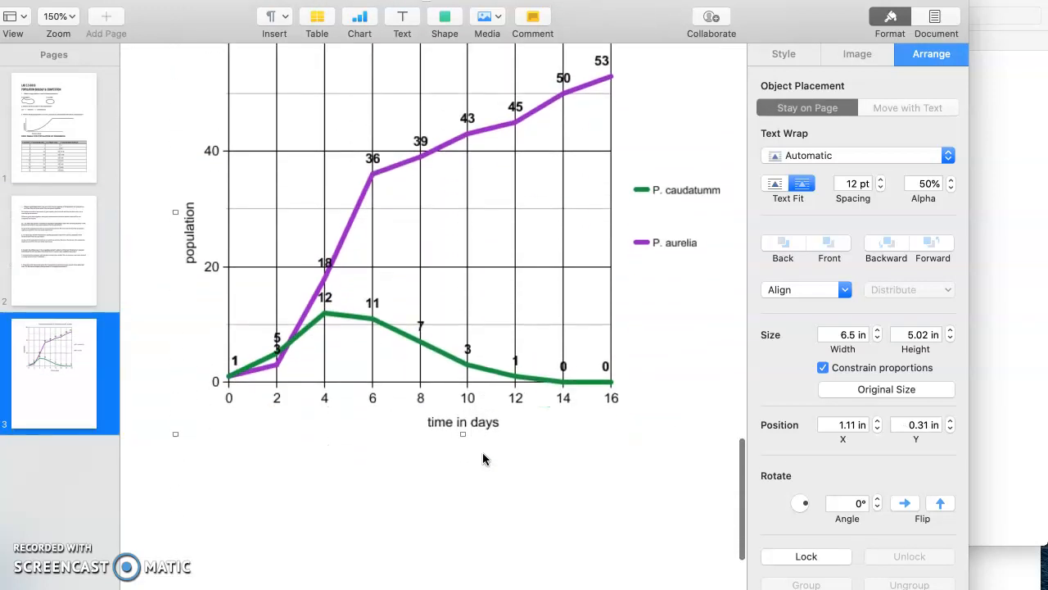
scroll(482, 457, down, 1)
click(325, 514)
scroll(352, 492, up, 3)
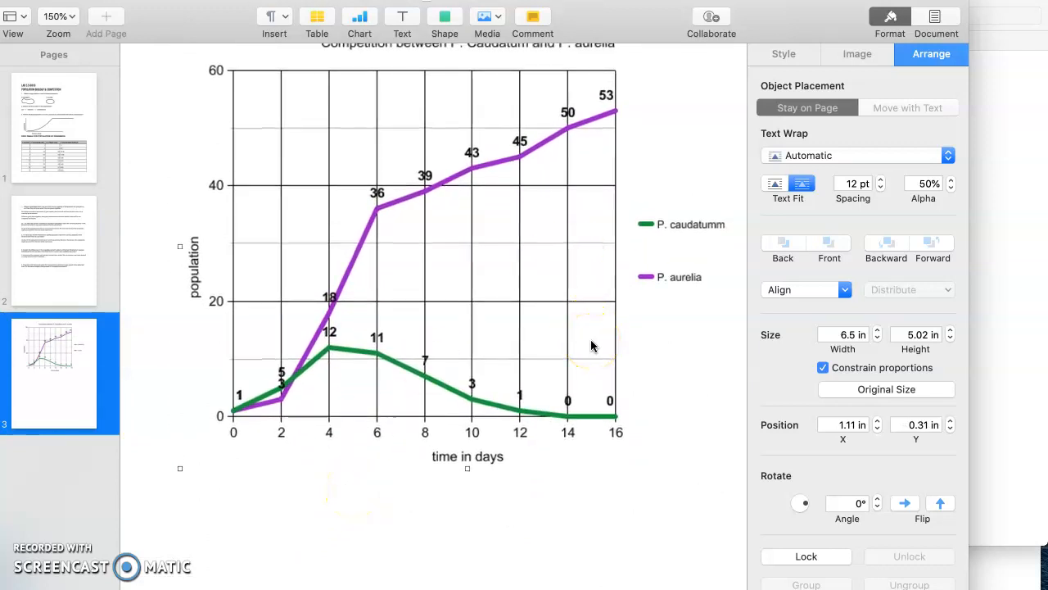
Step: Switch to Chrome, start a new line graph project in Create a Graph, and open its data settings
click(1020, 337)
drag(1003, 548, 1002, 549)
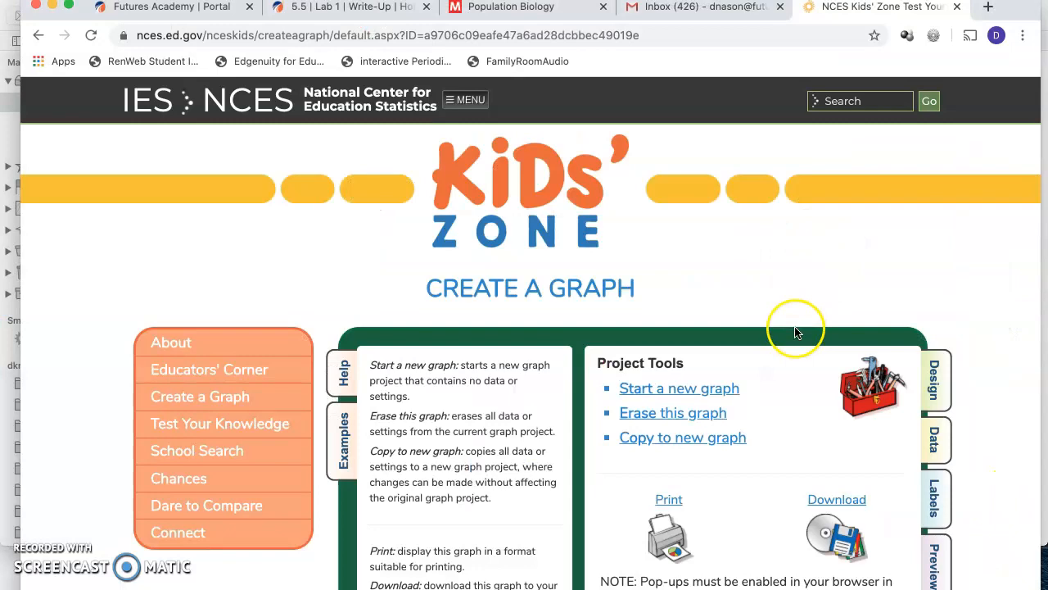
scroll(737, 333, down, 1)
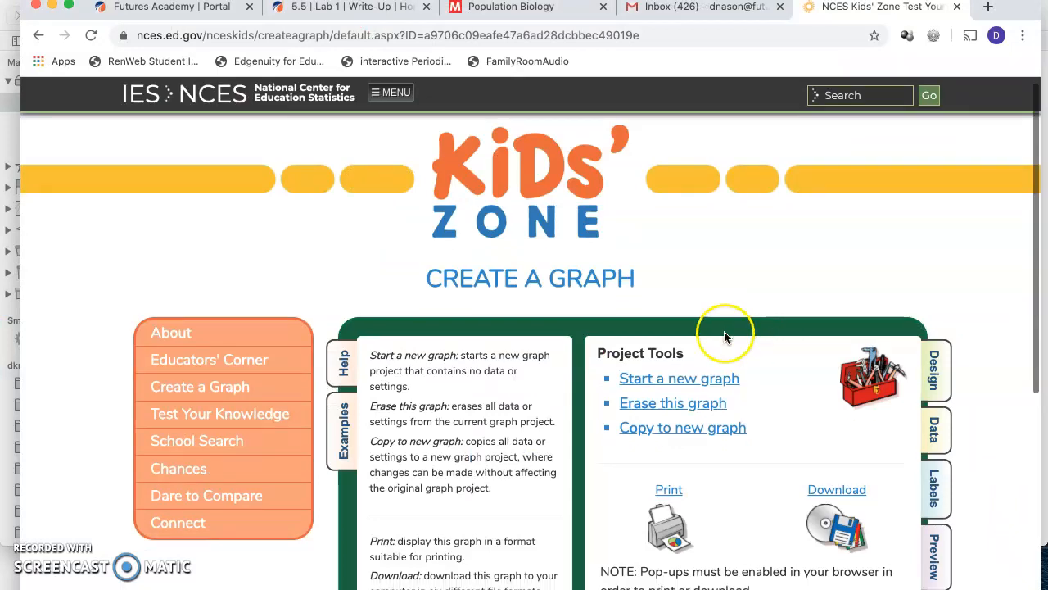
click(718, 378)
click(664, 151)
click(752, 391)
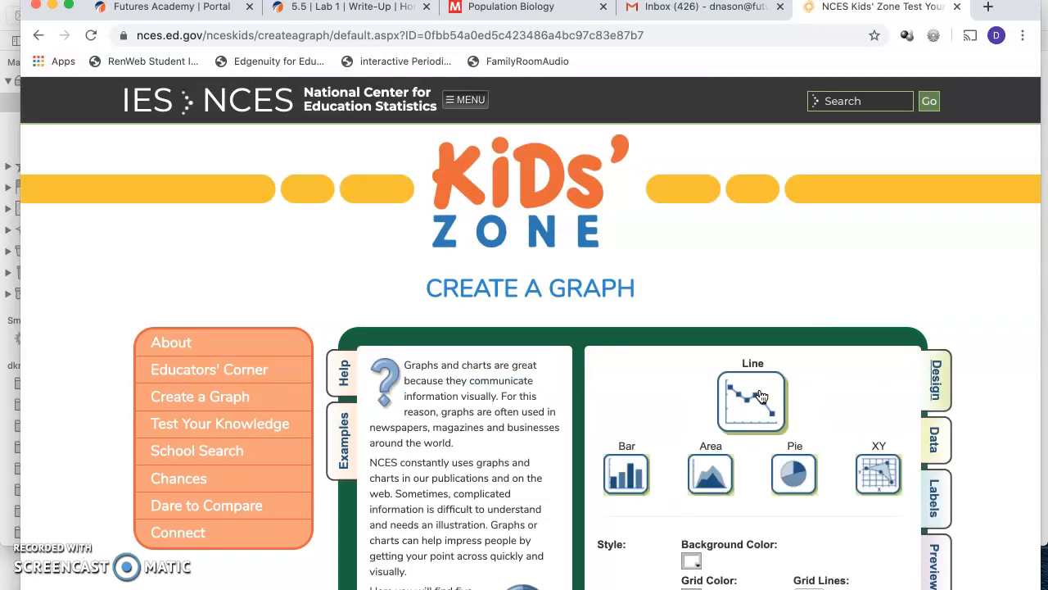
scroll(758, 396, down, 3)
click(895, 196)
click(934, 266)
Step: Begin the graph title with "P." and check the spelling of the aurelia species in the Pages lab document
click(773, 206)
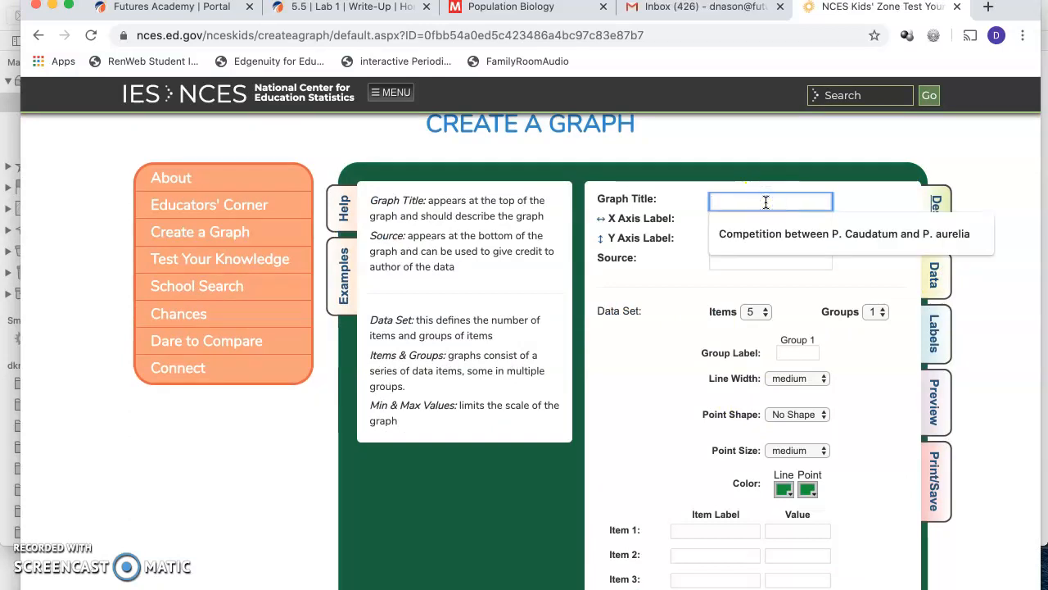
text(P. are)
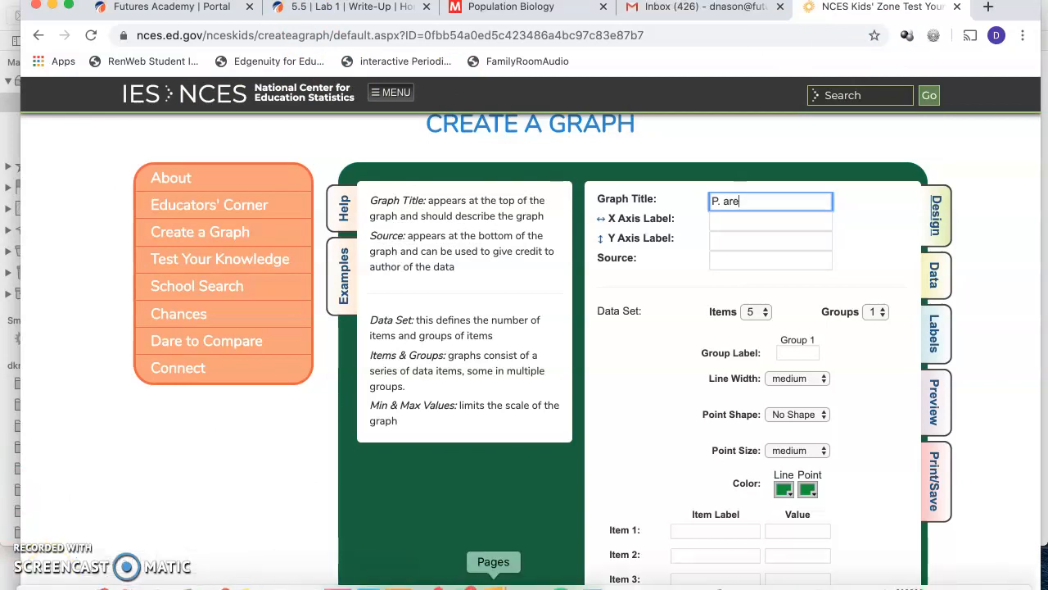
click(493, 583)
scroll(512, 326, up, 10)
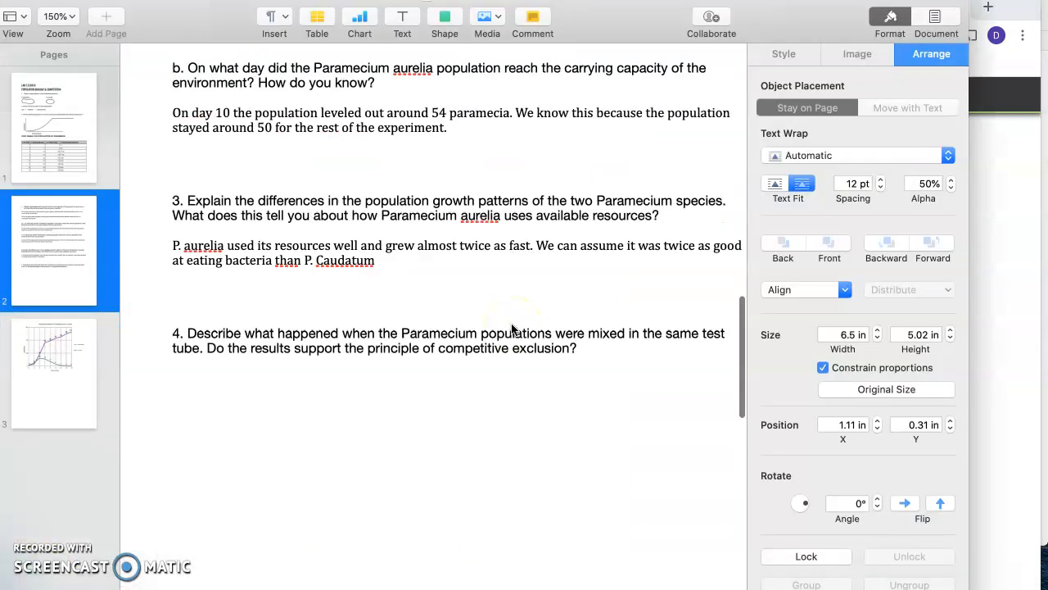
scroll(512, 328, up, 8)
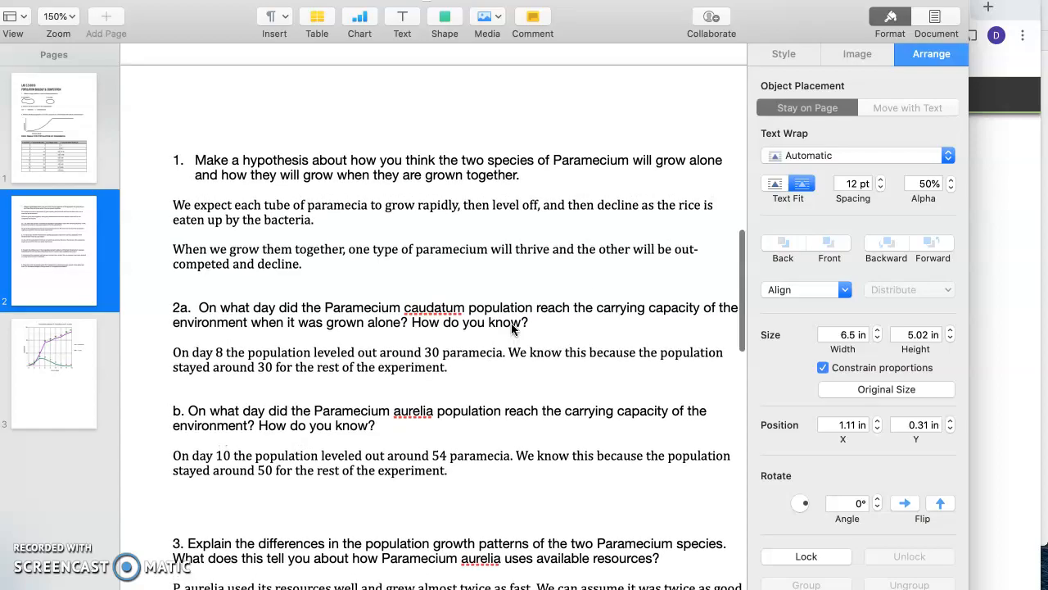
click(1015, 262)
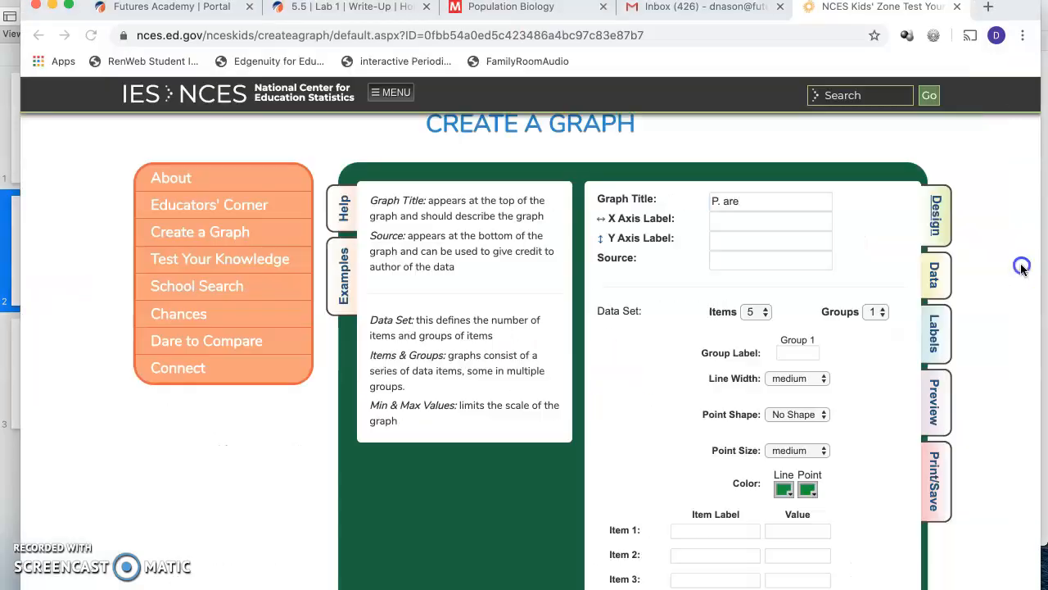
Step: Set the graph title to "P. aurelia Population growth"
click(789, 200)
text(P. are)
key(BackSpace)
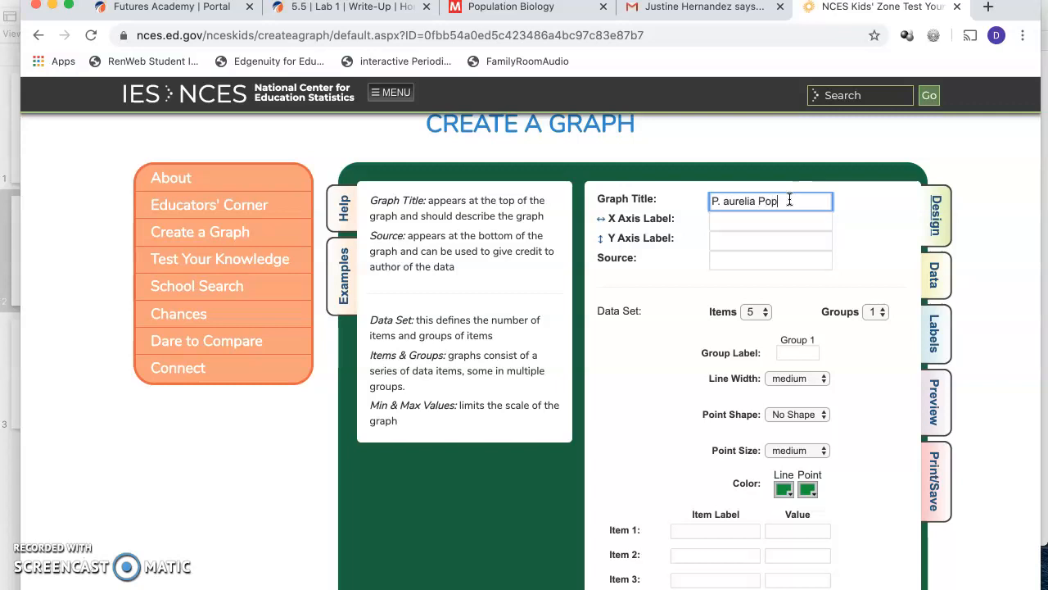
text(wn)
key(BackSpace)
key(BackSpace)
text(wth)
Step: Label the X axis "time in days" and the Y axis "population", and set the data set to 9 items
click(771, 221)
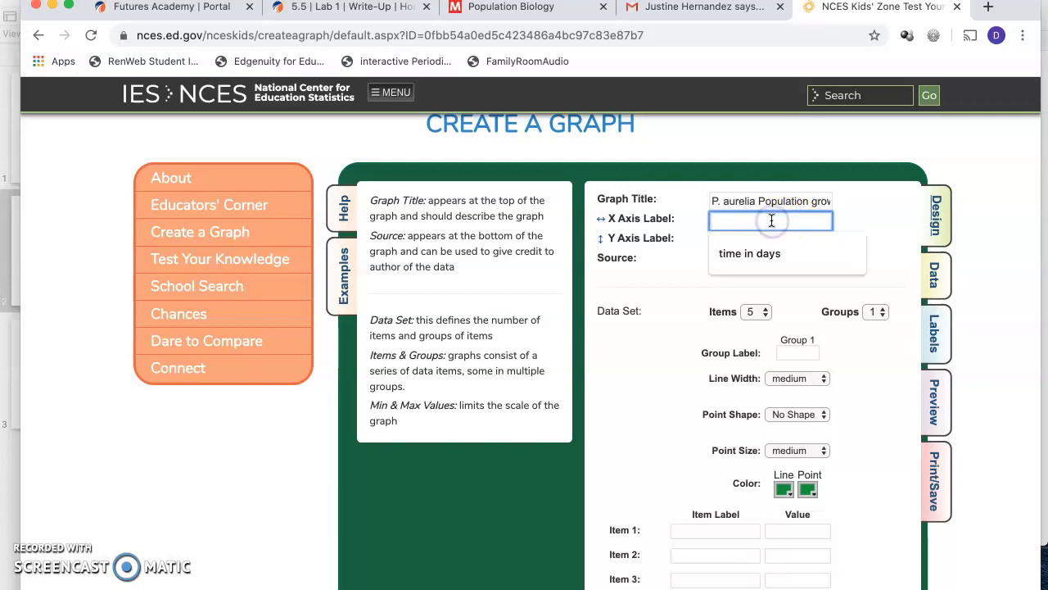
click(754, 254)
click(745, 240)
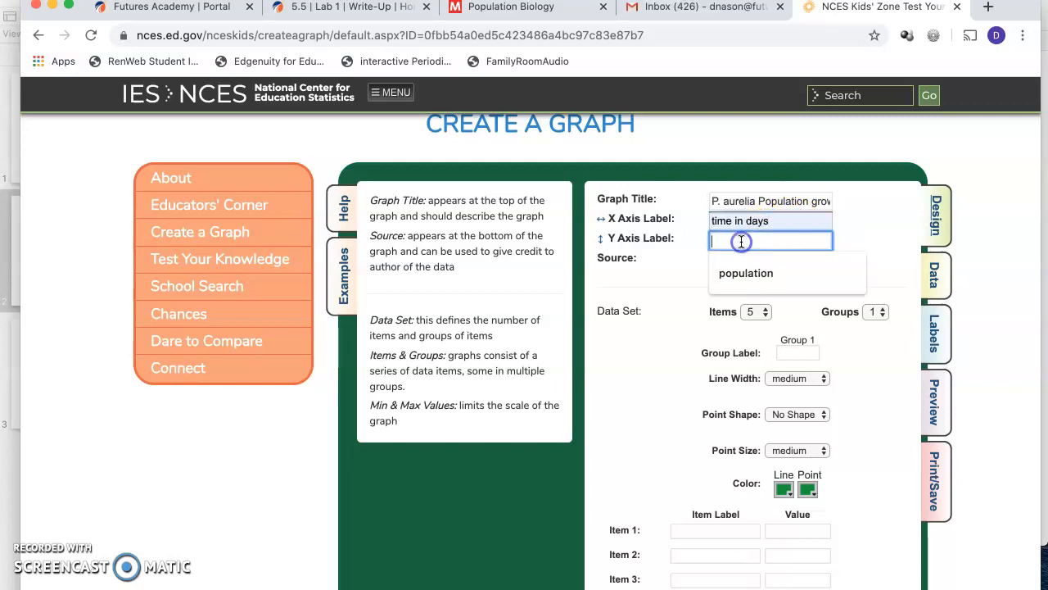
click(742, 276)
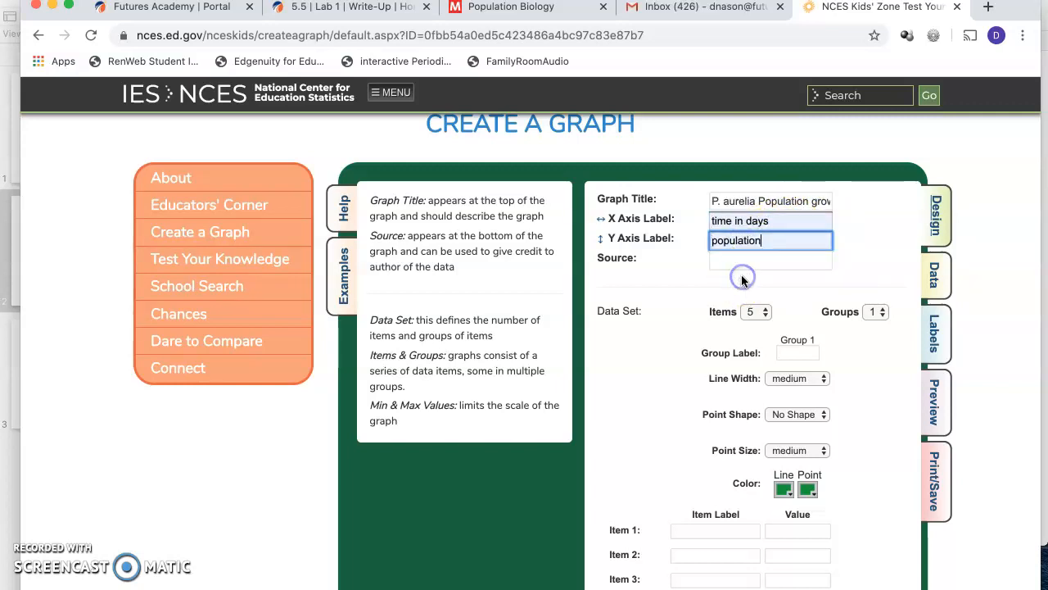
click(765, 314)
click(752, 365)
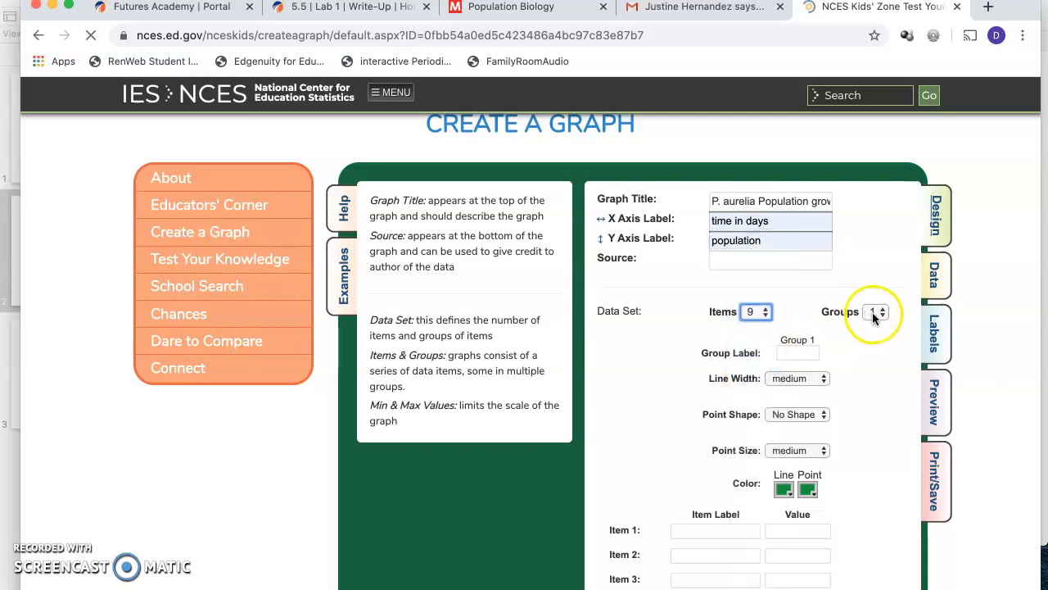
Step: Label the nine items 0, 2, 4, 6, 8, 10, 12, 14 and 16
scroll(800, 443, down, 3)
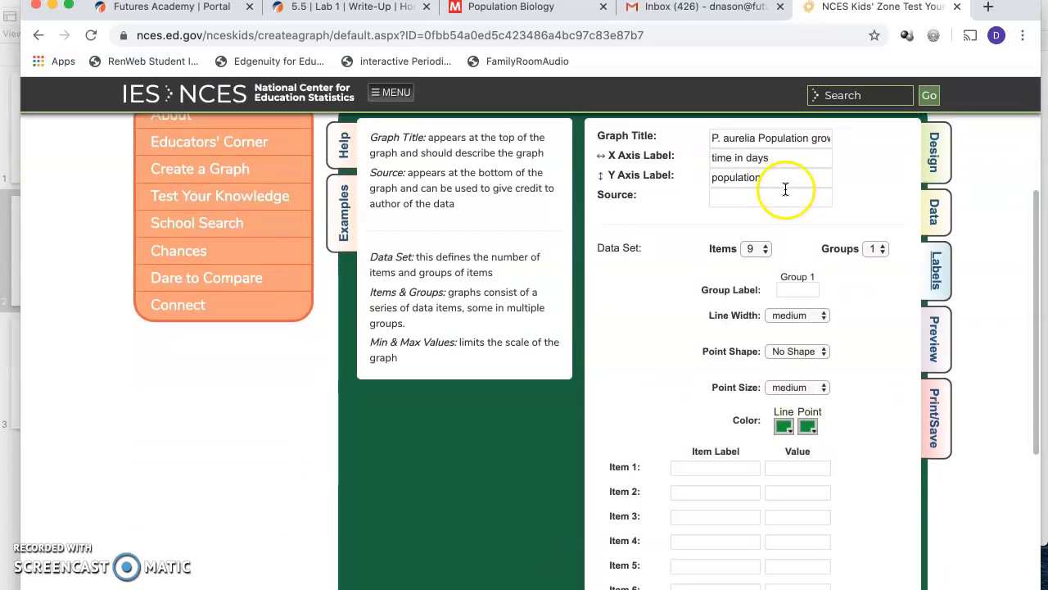
scroll(785, 189, down, 2)
click(716, 330)
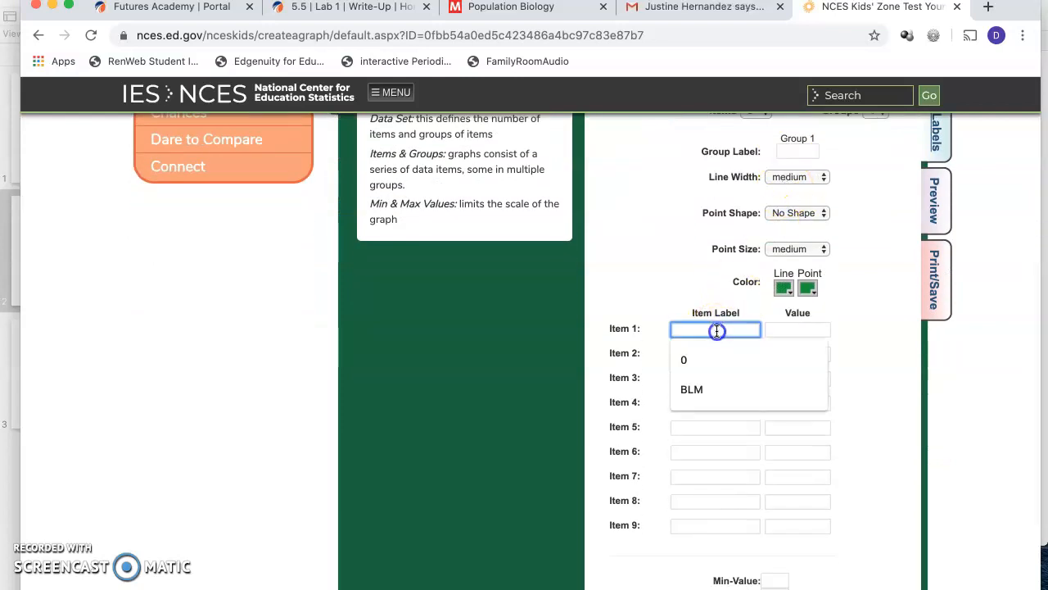
click(713, 360)
click(714, 354)
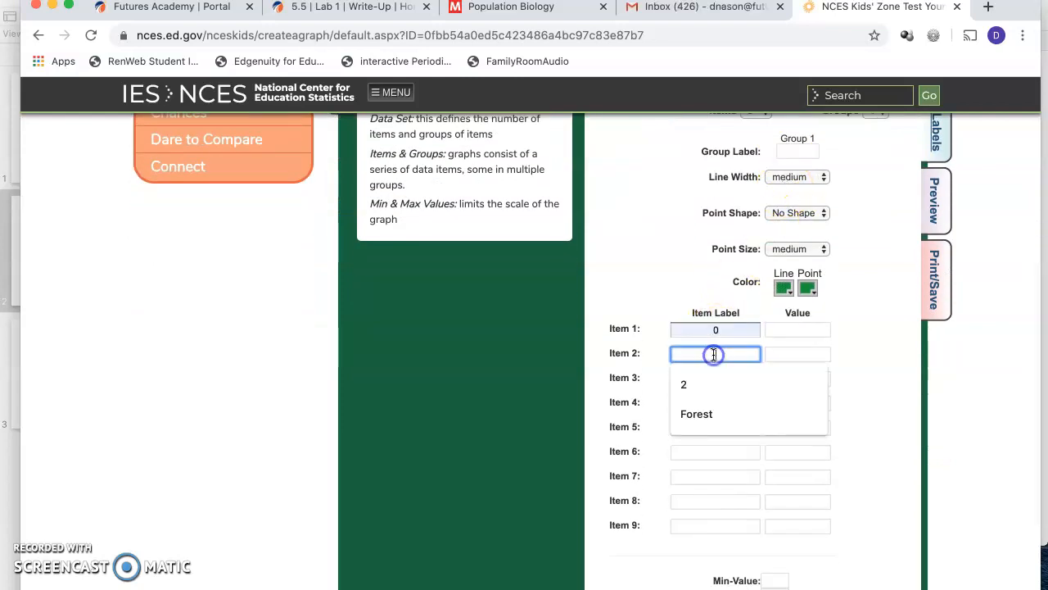
click(694, 386)
click(701, 380)
click(695, 403)
click(709, 403)
click(686, 433)
click(702, 427)
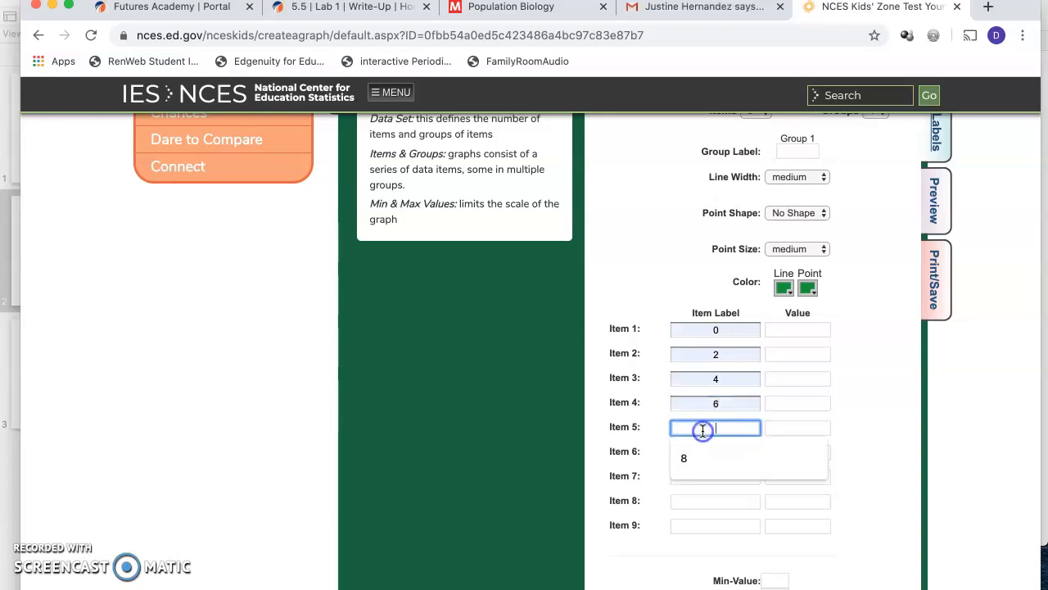
click(691, 458)
click(692, 451)
click(690, 480)
click(693, 477)
click(687, 506)
click(705, 500)
click(686, 532)
click(714, 526)
click(681, 555)
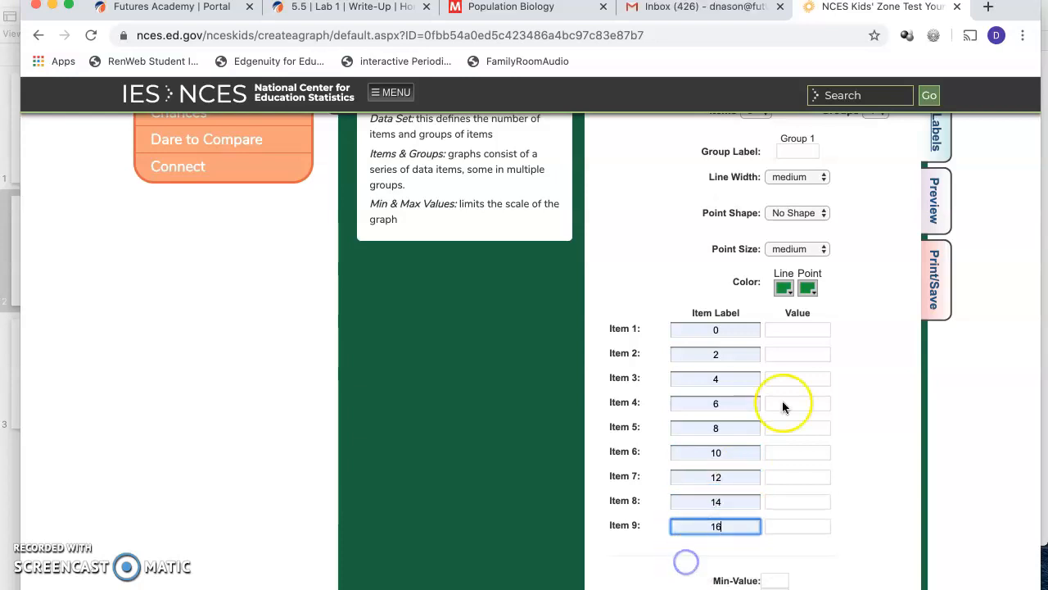
Step: Set the value of Item 1 to 1 and consult the P. aurelia only column in the Pages data table
click(813, 328)
text(1)
click(785, 353)
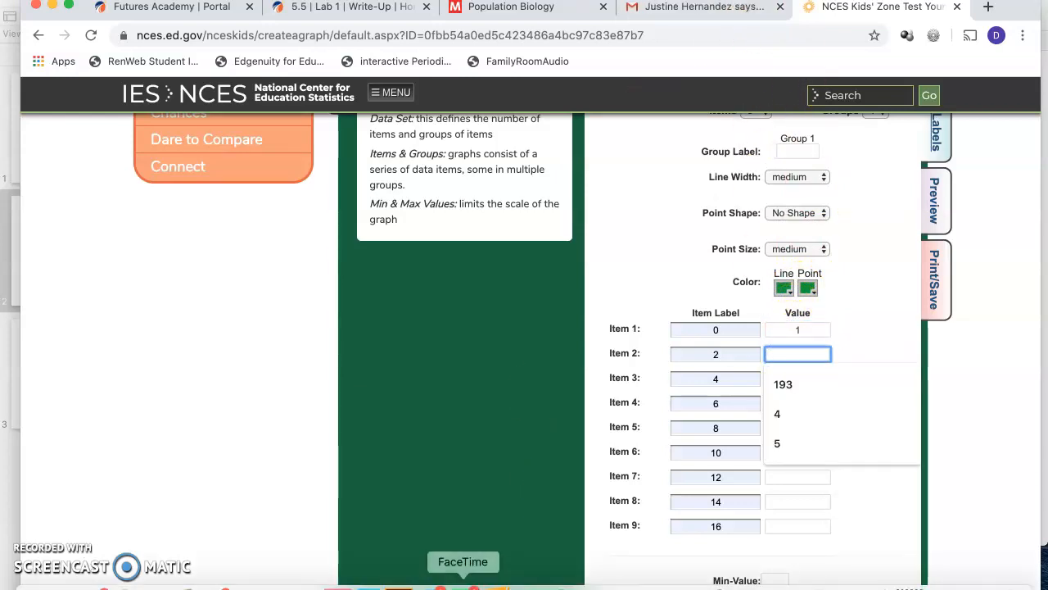
click(491, 583)
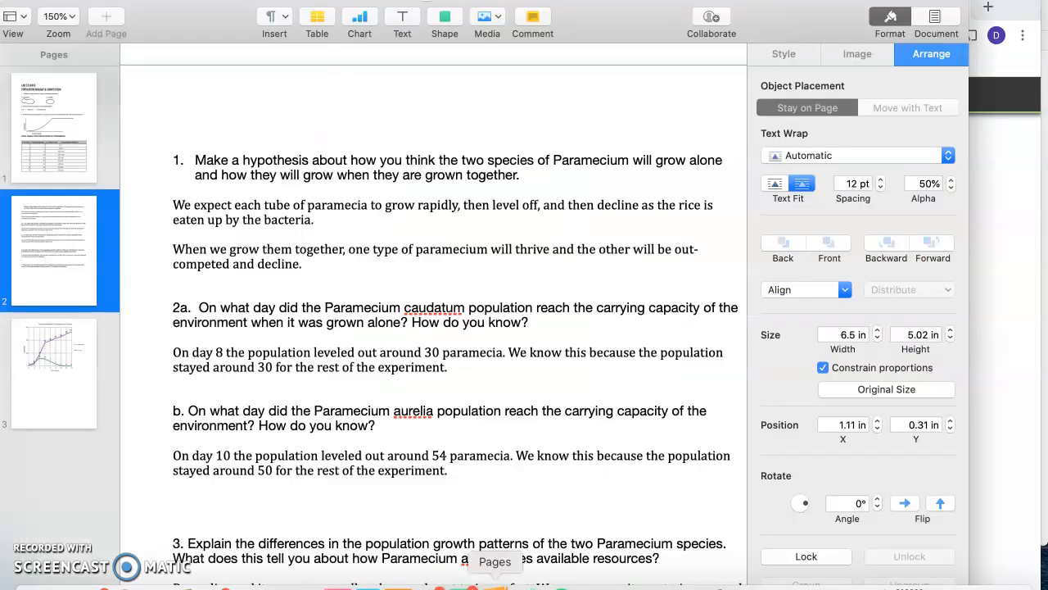
scroll(442, 393, up, 8)
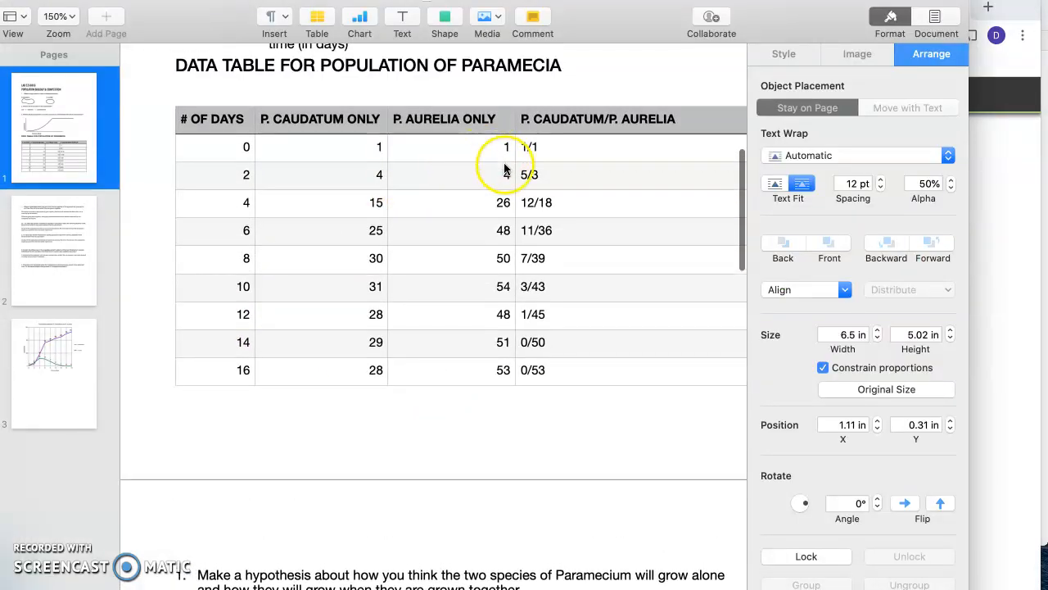
click(1023, 340)
Step: Enter the P. aurelia values 4, 26 and 48 for Items 2 to 4
click(809, 351)
text(4)
click(799, 376)
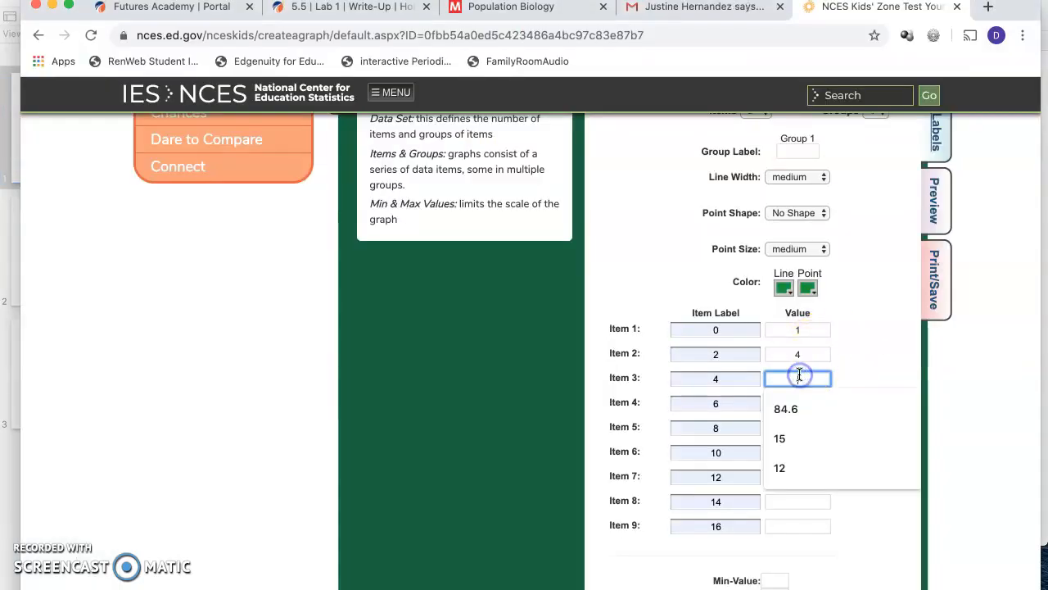
text(26)
click(792, 404)
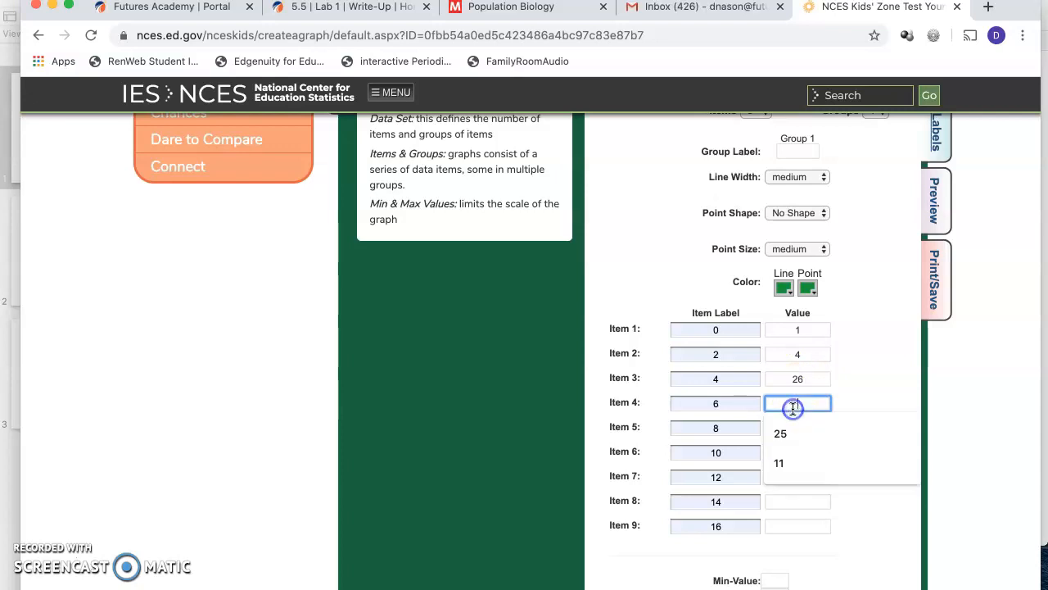
text(48)
click(845, 442)
click(801, 330)
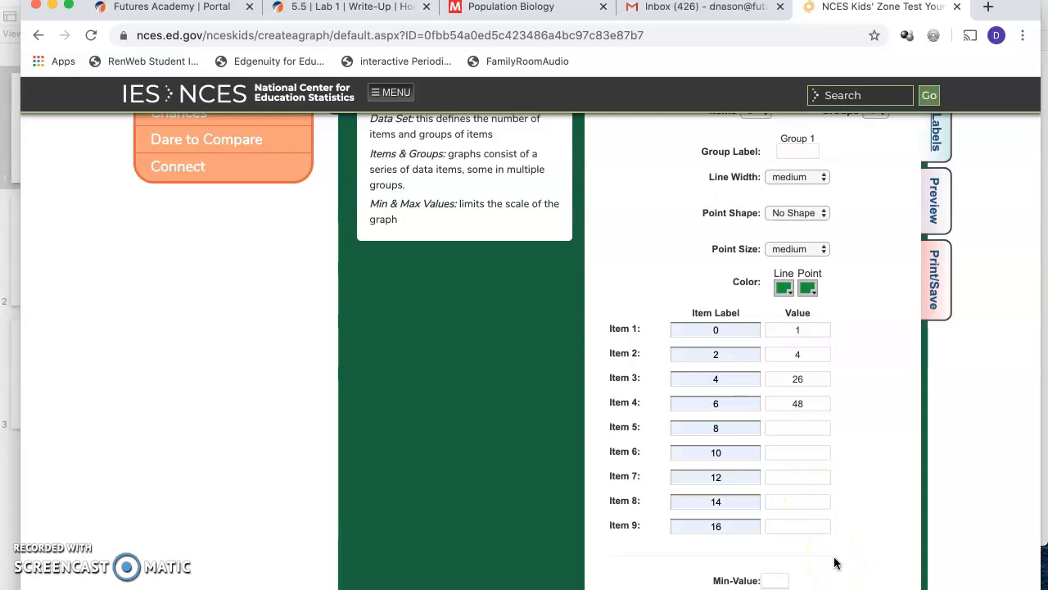
click(36, 558)
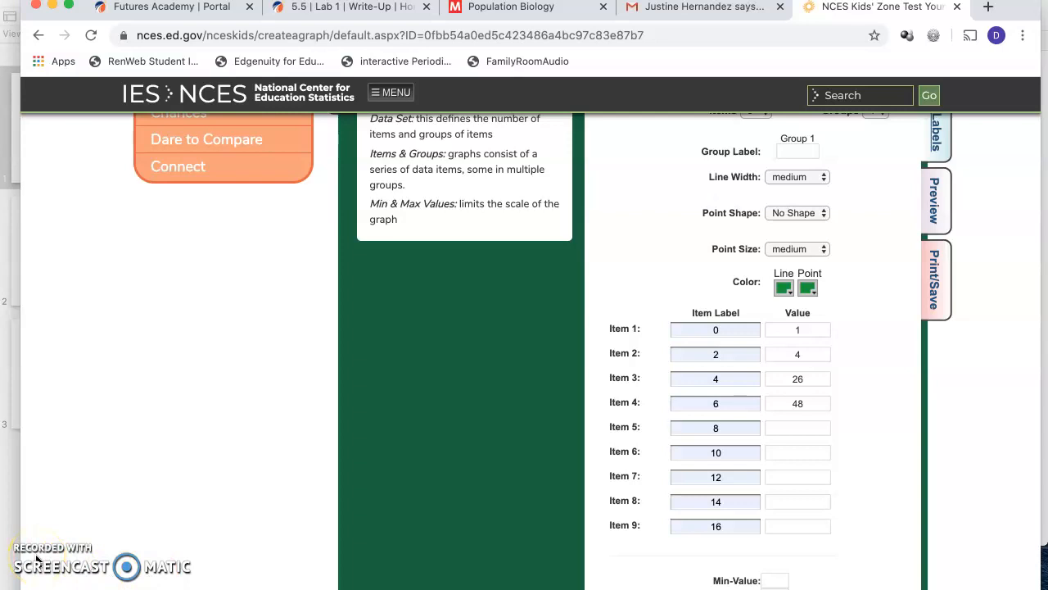